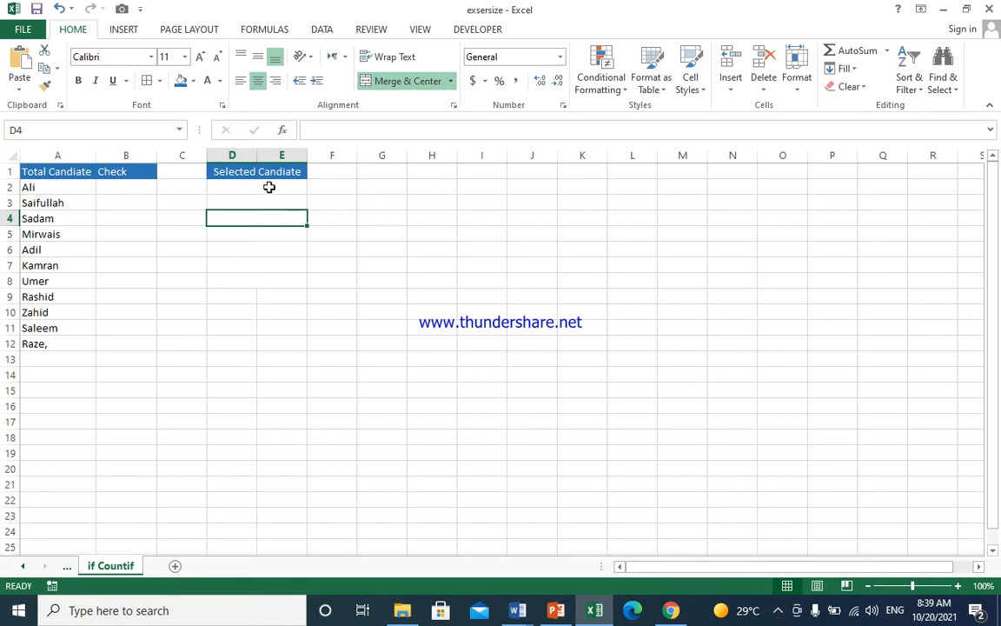
- Select D2:E8 under Selected Candiate and define it with the name 'Finall'
{"action": "left_click_drag", "start_coordinate": [270, 187], "coordinate": [263, 243]}
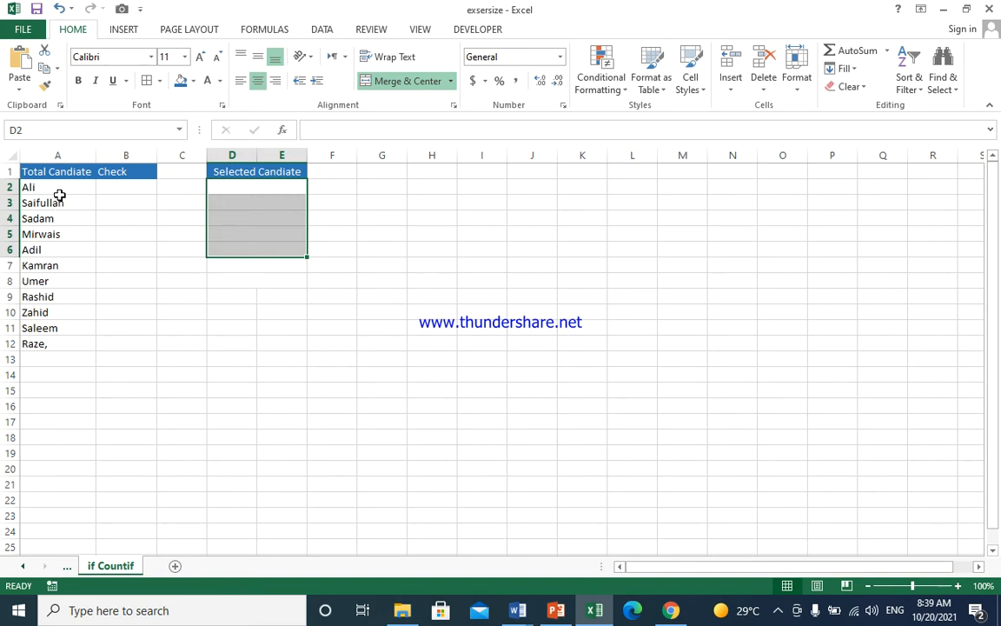
{"action": "left_click", "coordinate": [260, 193]}
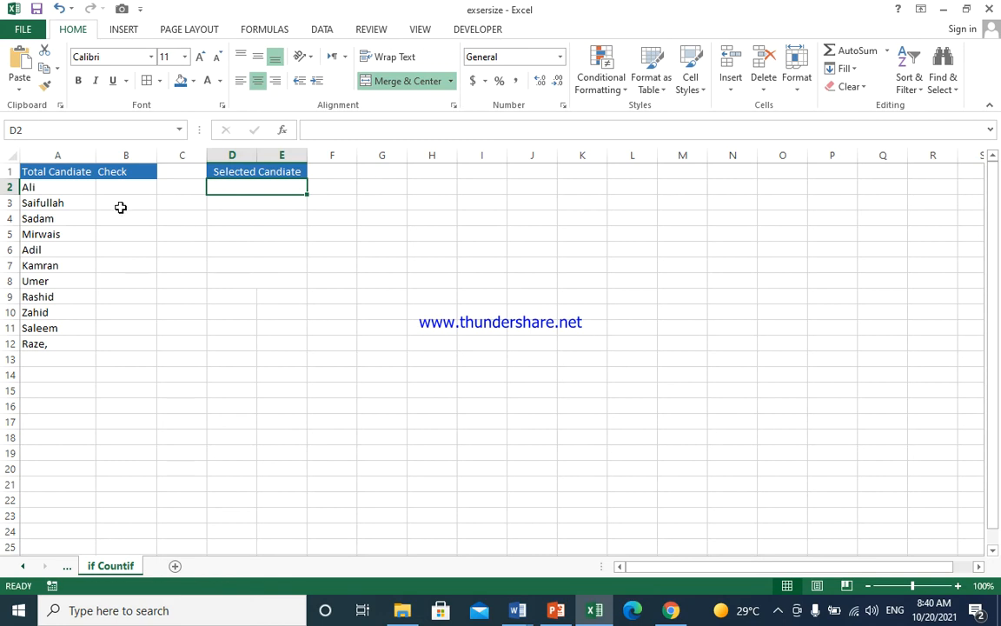
{"action": "left_click_drag", "start_coordinate": [254, 188], "coordinate": [263, 279]}
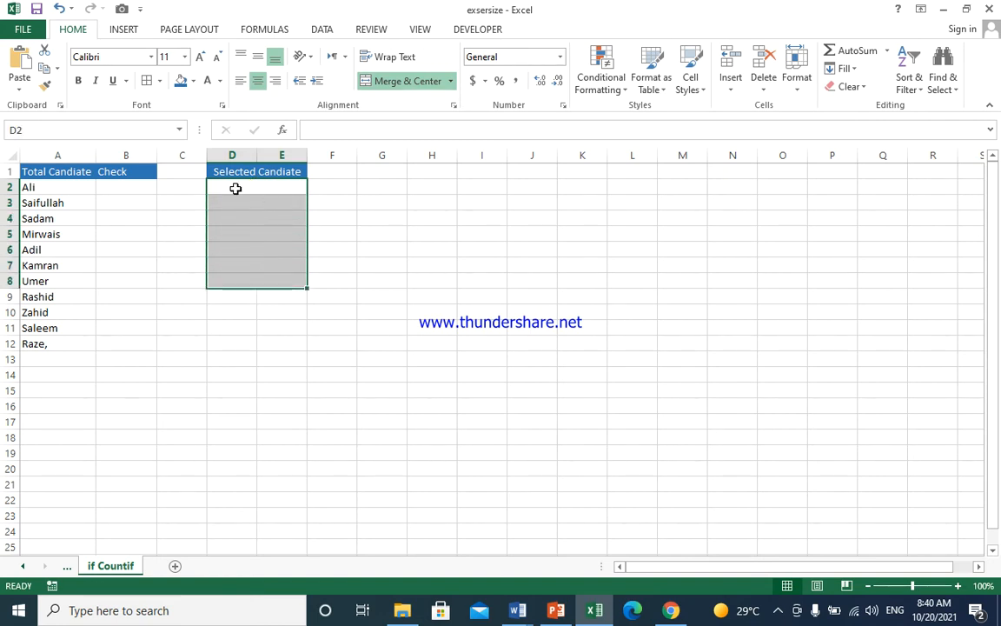
{"action": "left_click", "coordinate": [85, 132]}
{"action": "type", "text": "Finall"}
{"action": "key", "text": "Return"}
- Apply All Borders to the candidate names and Check cells in A2:B12
{"action": "left_click", "coordinate": [111, 216]}
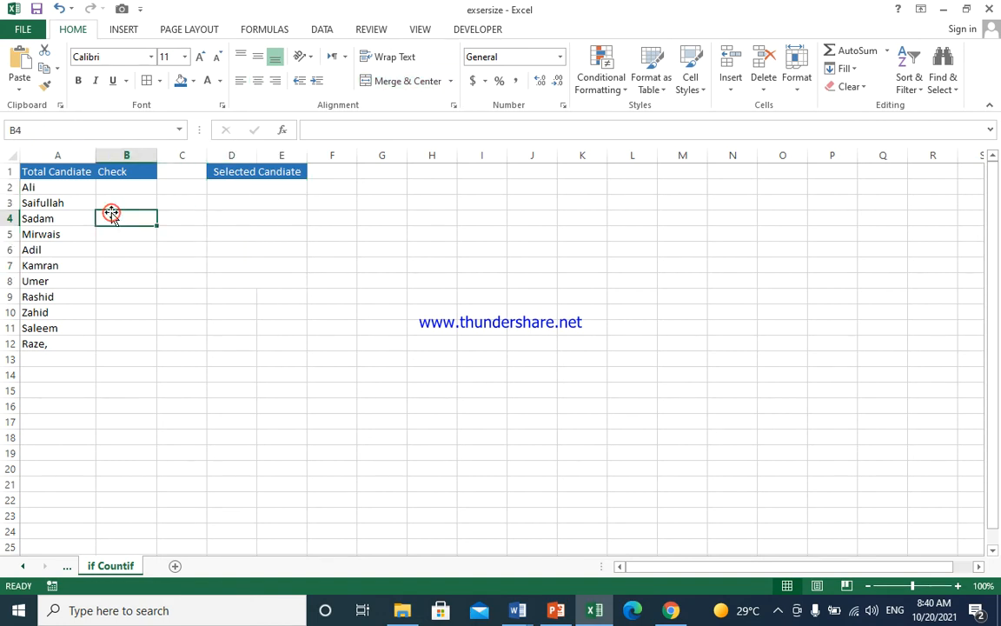
{"action": "left_click", "coordinate": [116, 188]}
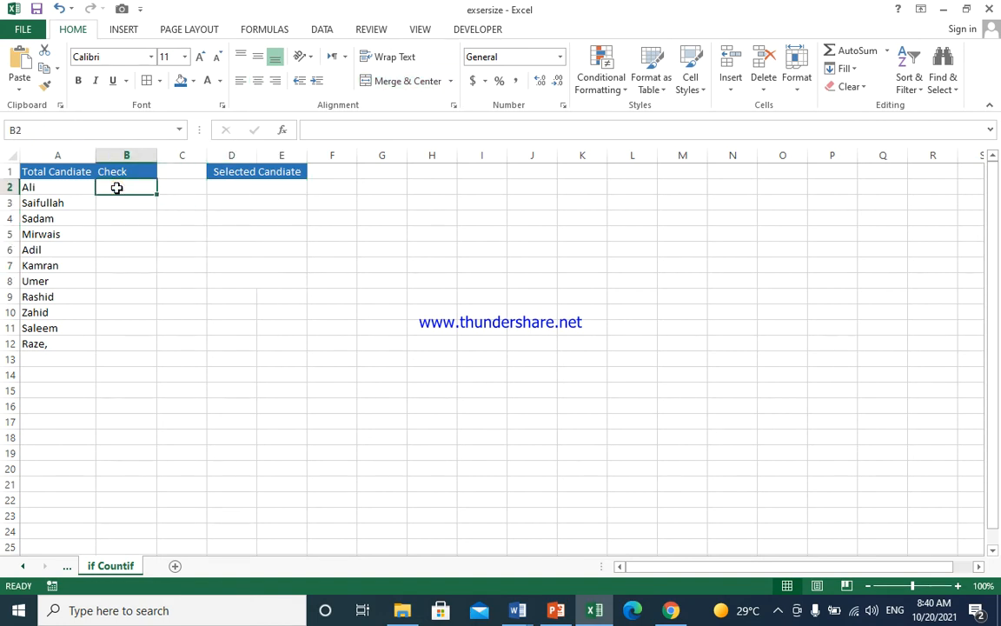
{"action": "left_click_drag", "start_coordinate": [65, 186], "coordinate": [123, 340]}
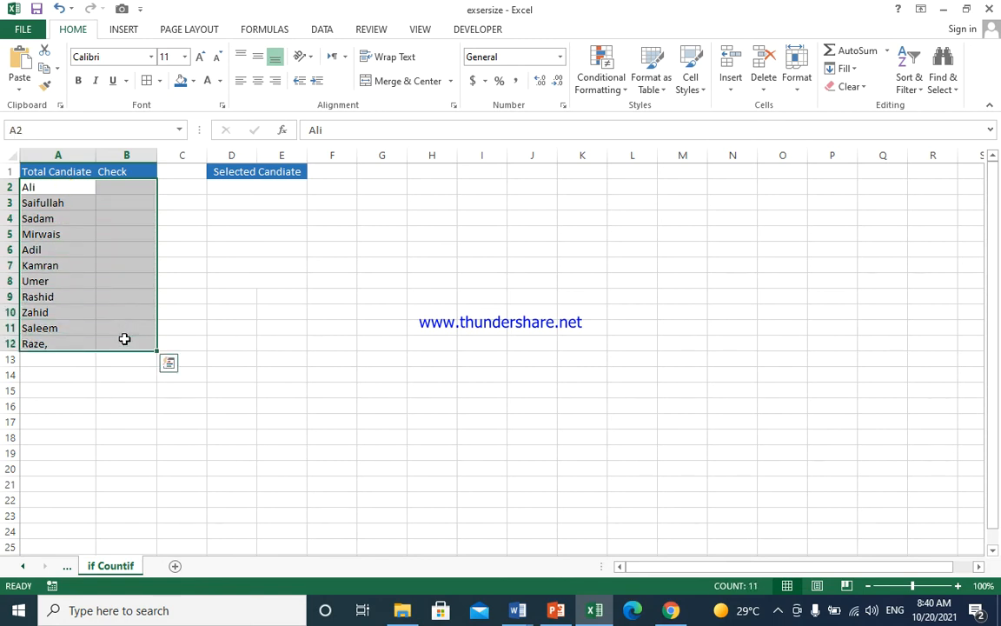
{"action": "left_click", "coordinate": [147, 79]}
{"action": "left_click", "coordinate": [128, 200]}
{"action": "left_click", "coordinate": [126, 190]}
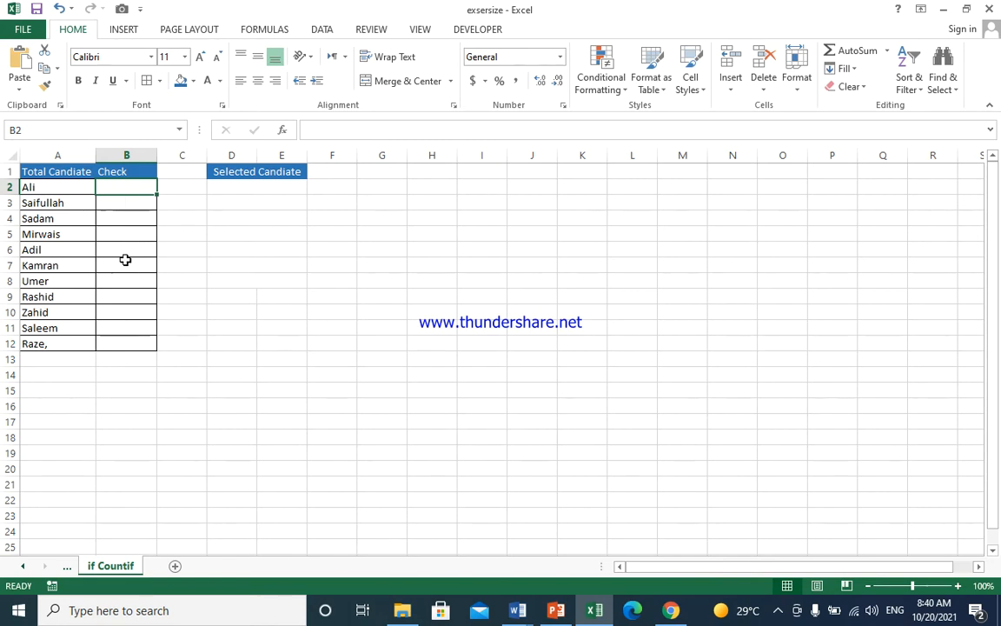
- Begin B2's formula as =IF(COUNTIF(Finall, correcting the typo and stray A2 reference
{"action": "type", "text": "=if("}
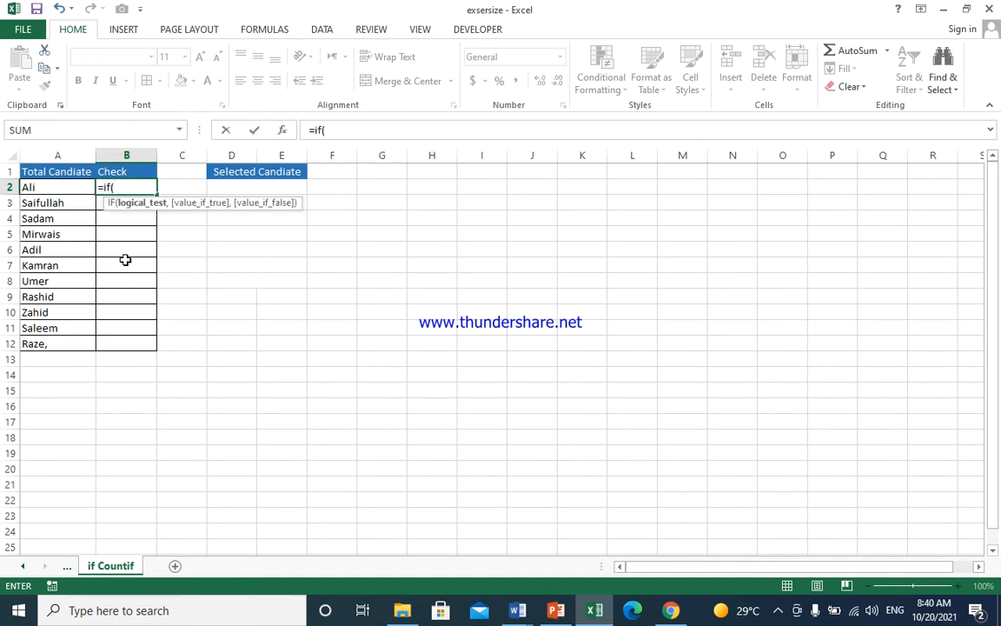
{"action": "type", "text": "countif"}
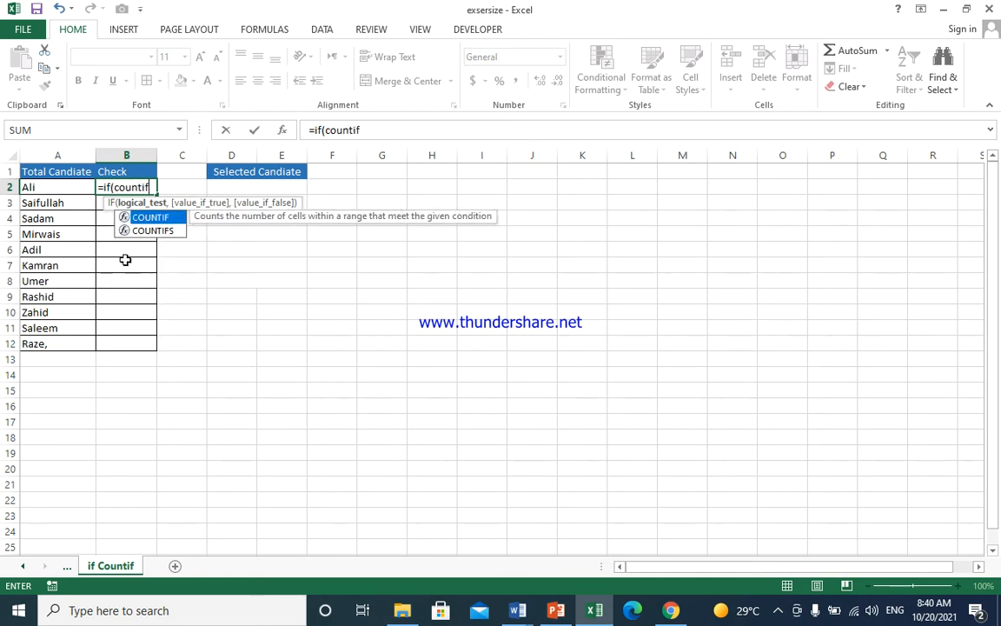
{"action": "key", "text": "Tab"}
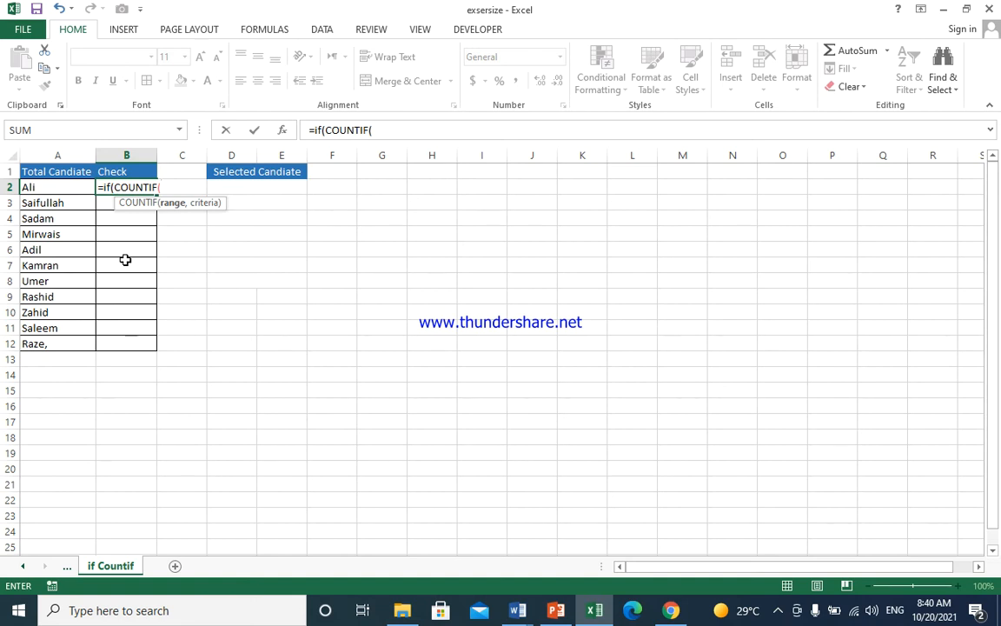
{"action": "left_click", "coordinate": [60, 192]}
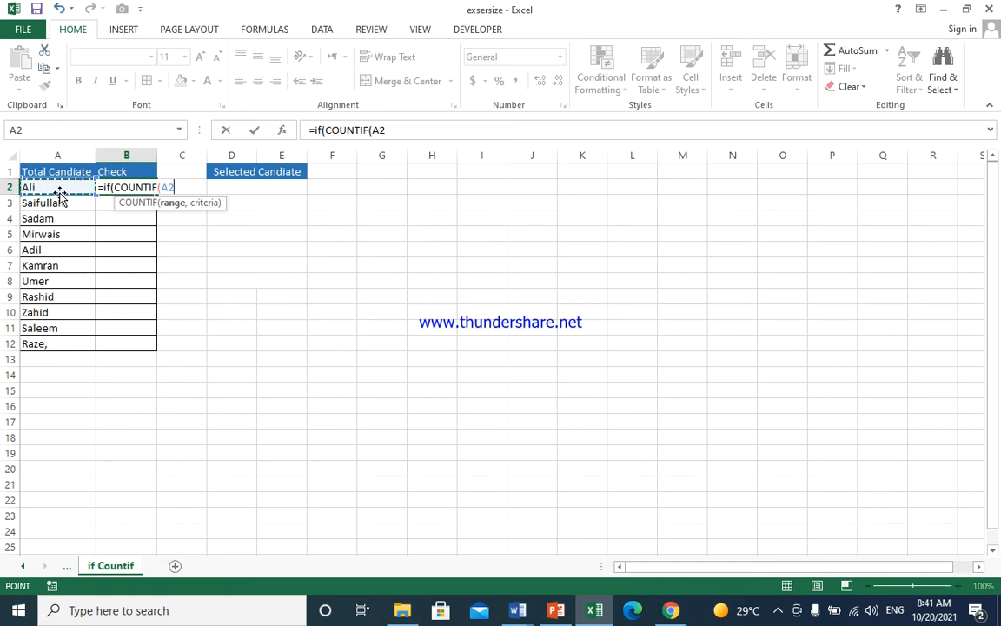
{"action": "key", "text": "BackSpace"}
{"action": "key", "text": "BackSpace"}
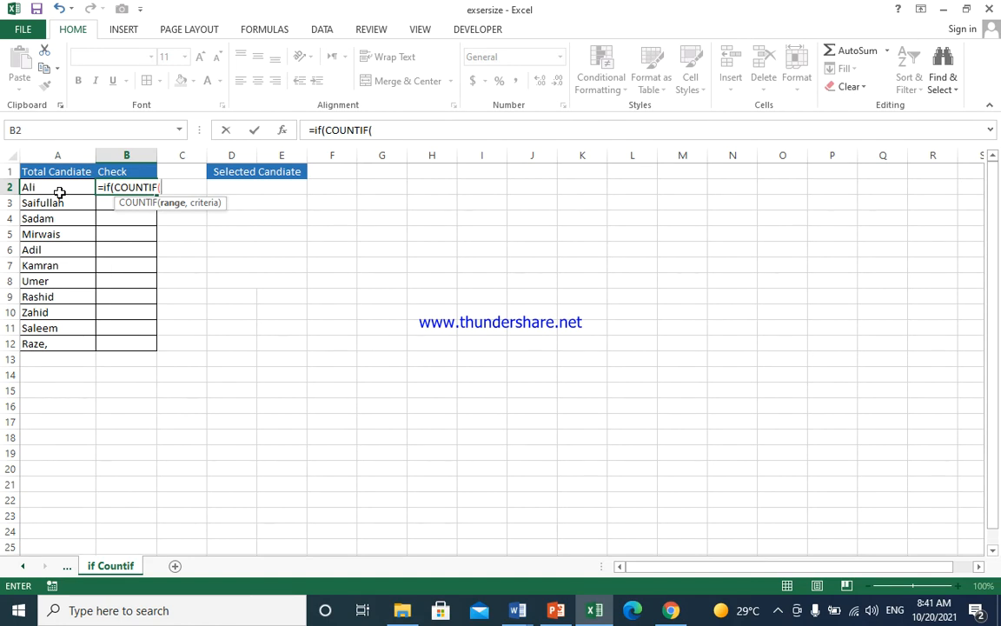
{"action": "type", "text": "fi"}
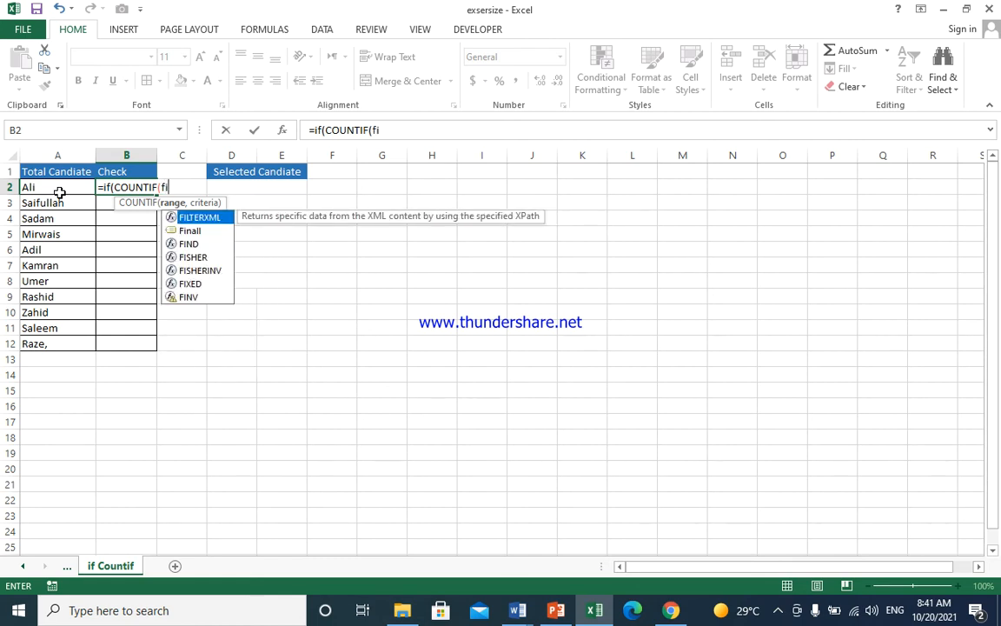
{"action": "type", "text": "n"}
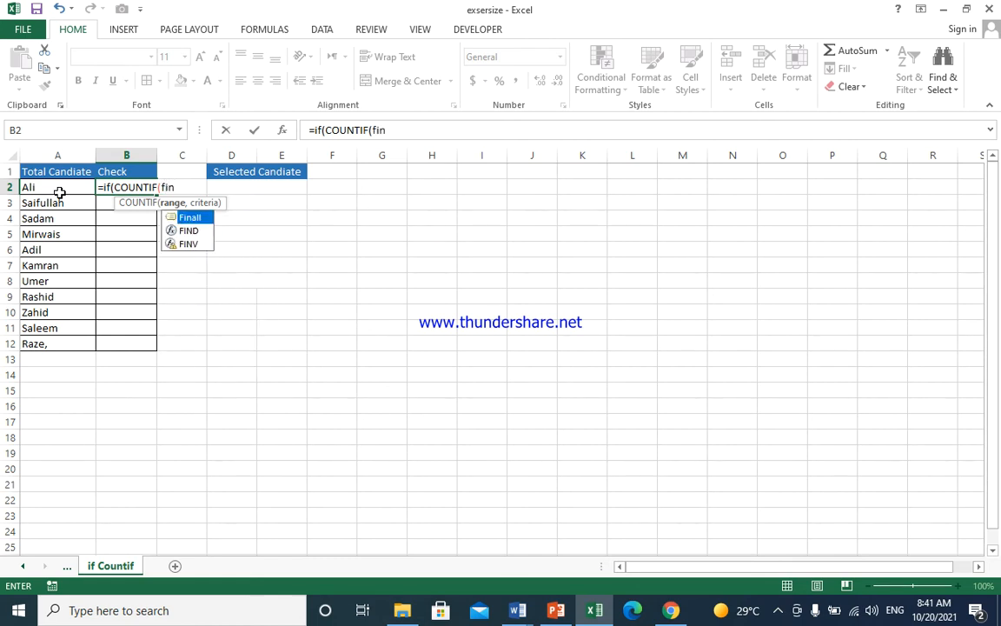
{"action": "key", "text": "Tab"}
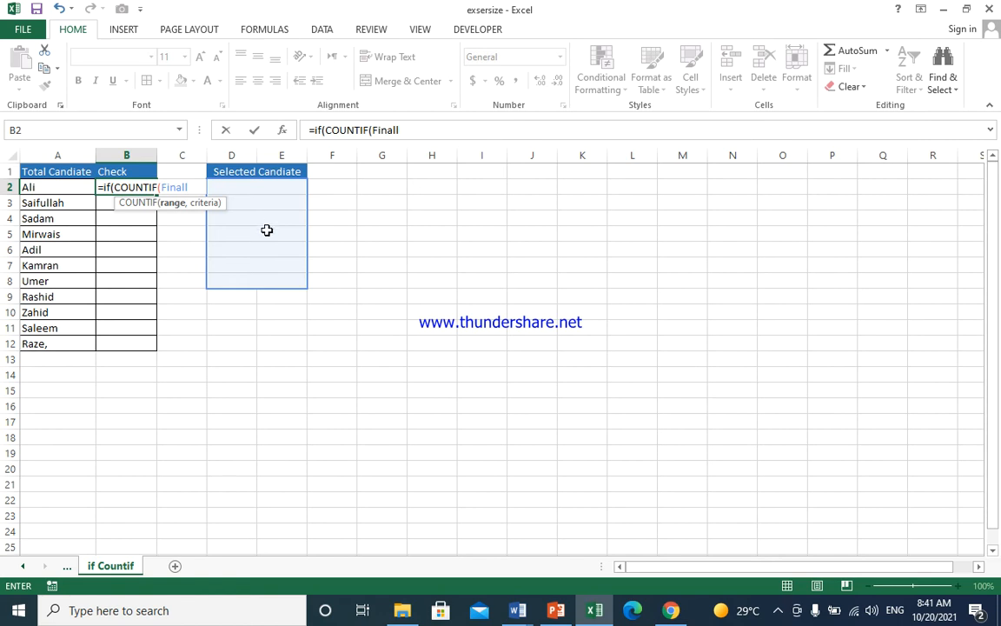
- Complete B2 as =IF(COUNTIF(Finall,A2),"p","") and commit it
{"action": "type", "text": ","}
{"action": "left_click", "coordinate": [65, 188]}
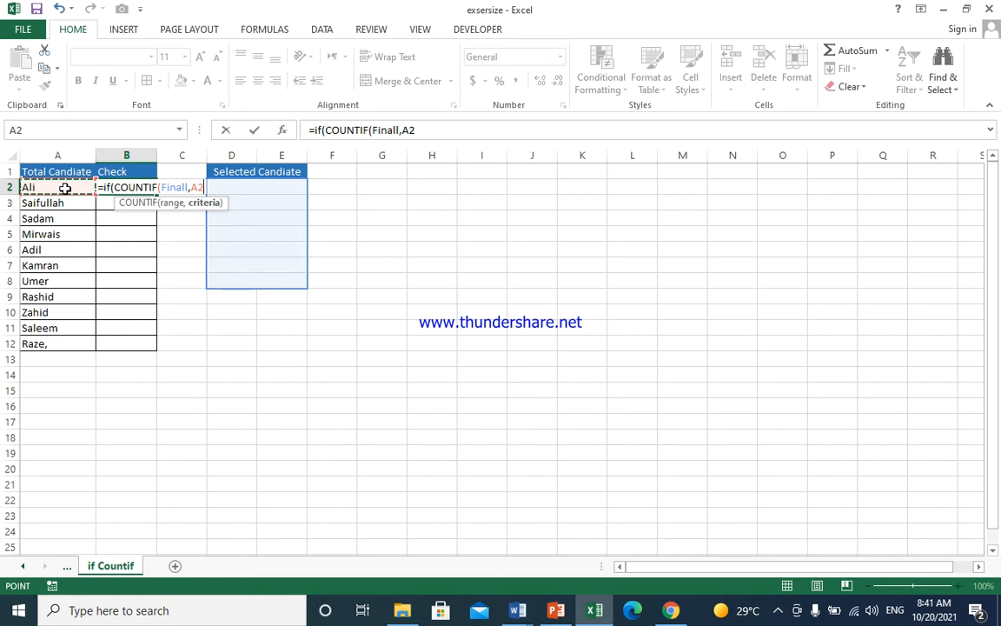
{"action": "type", "text": ")"}
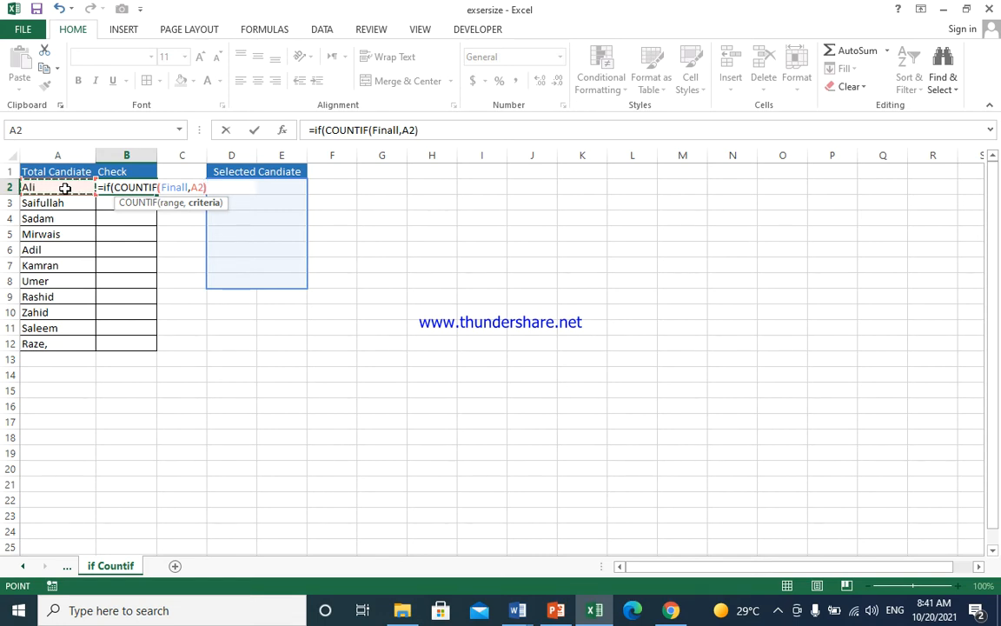
{"action": "type", "text": ","}
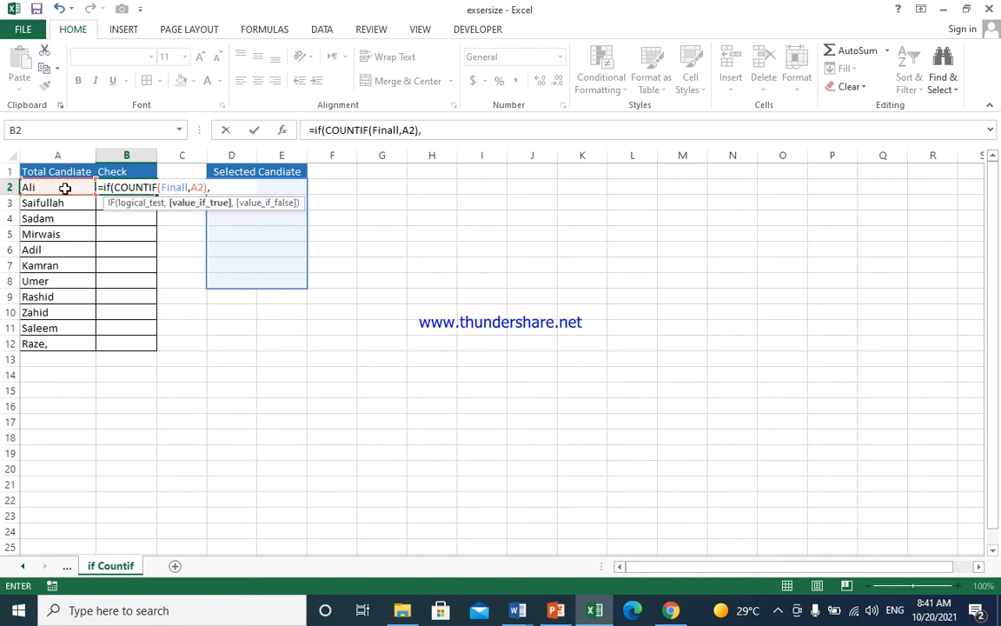
{"action": "type", "text": "\"p"}
{"action": "type", "text": "\",\"\""}
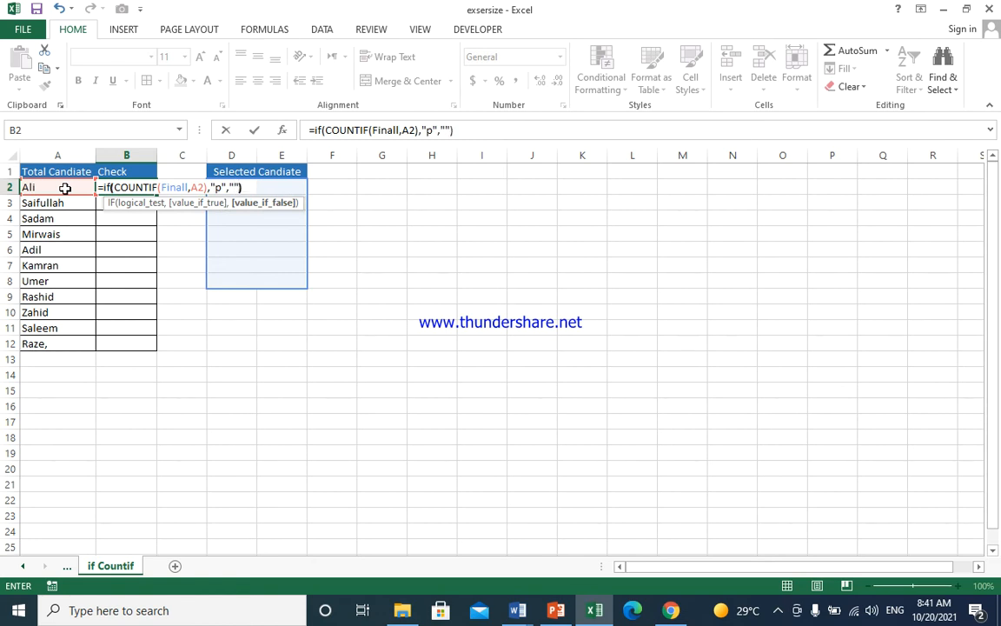
{"action": "type", "text": ")"}
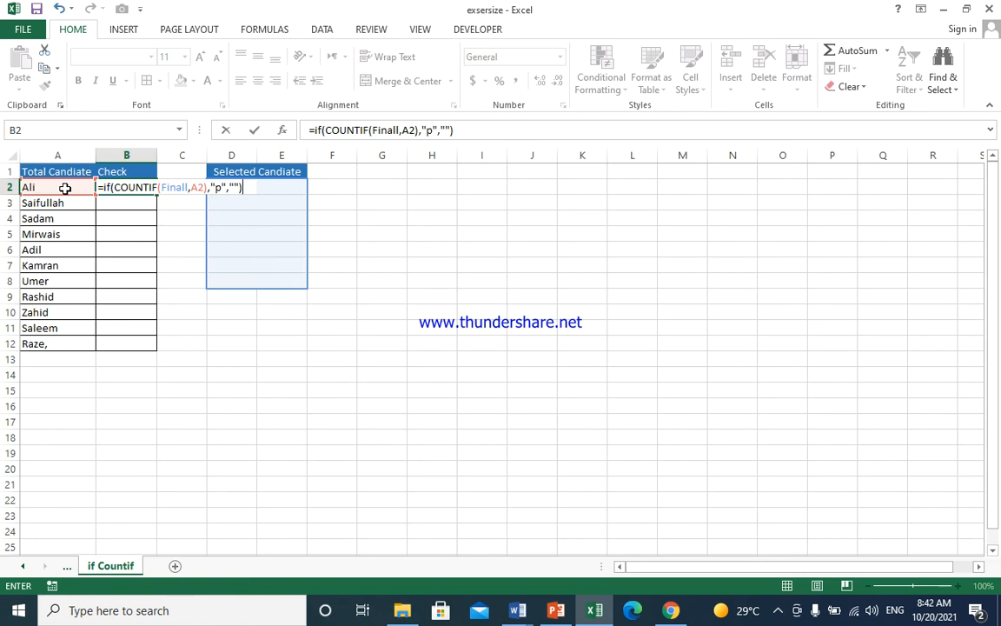
{"action": "key", "text": "Return"}
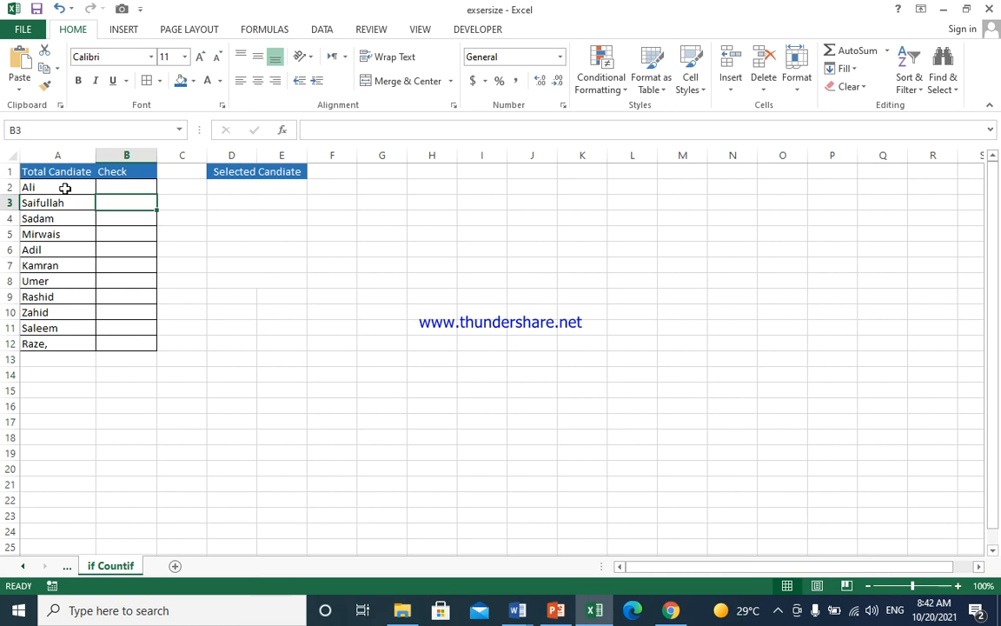
- Enter Sadam, Mirwais, Adil and Zahid in D2:D5
{"action": "left_click", "coordinate": [230, 191]}
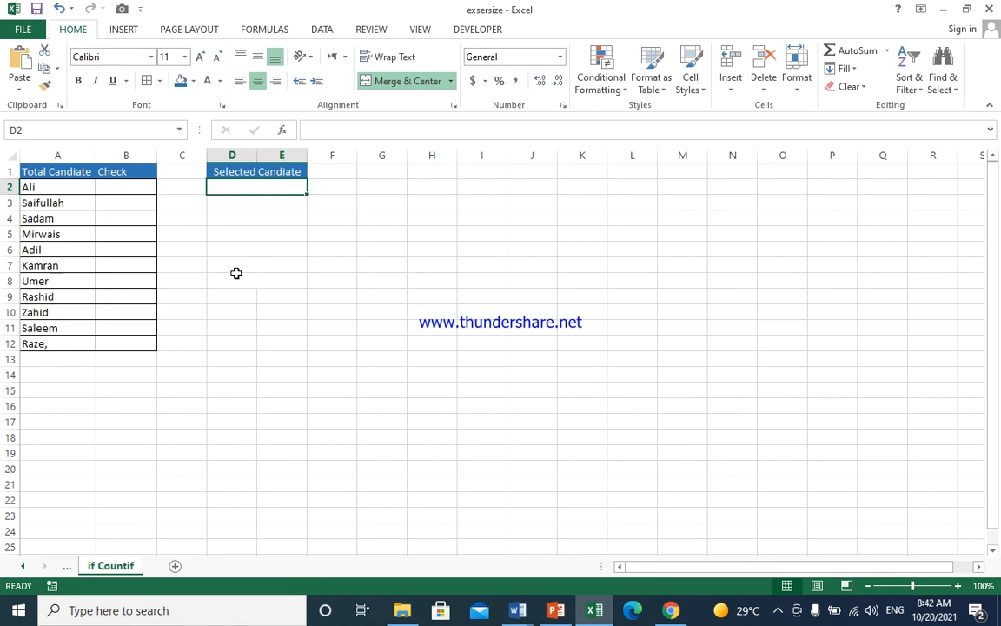
{"action": "type", "text": "Sadam"}
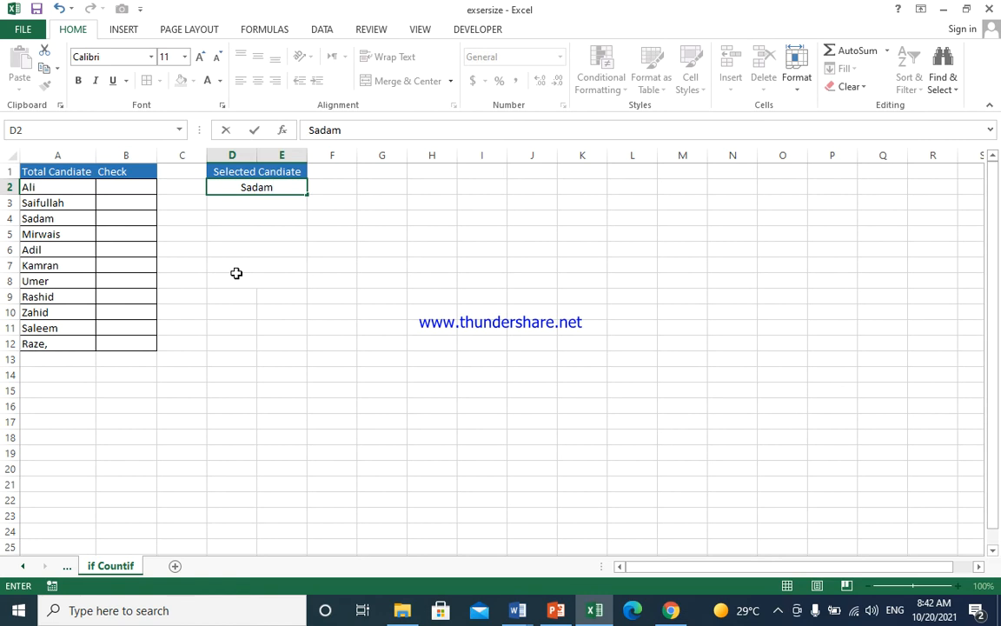
{"action": "key", "text": "Return"}
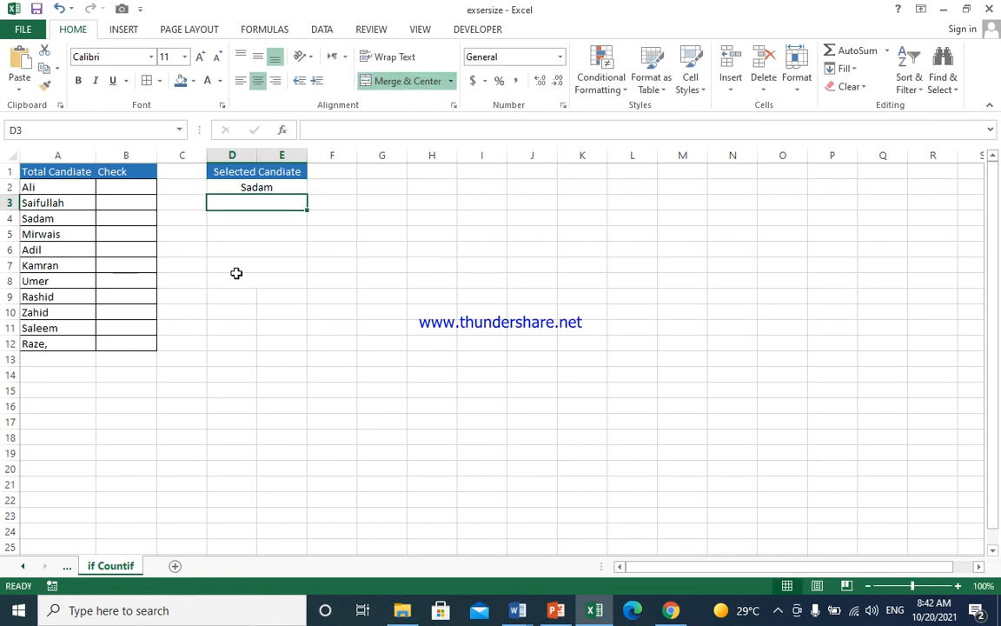
{"action": "type", "text": "Mirwais"}
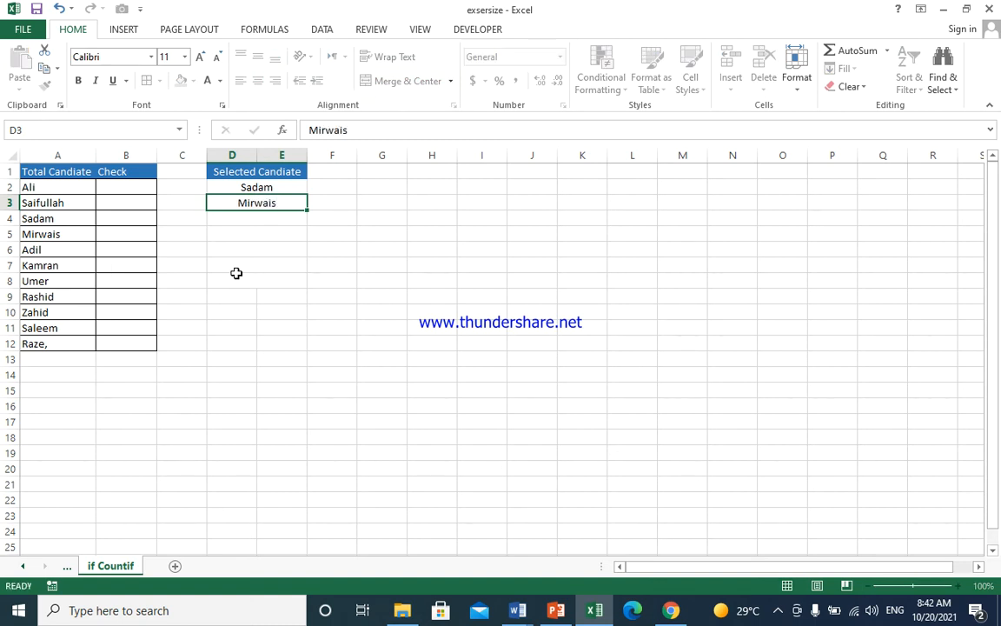
{"action": "key", "text": "Return"}
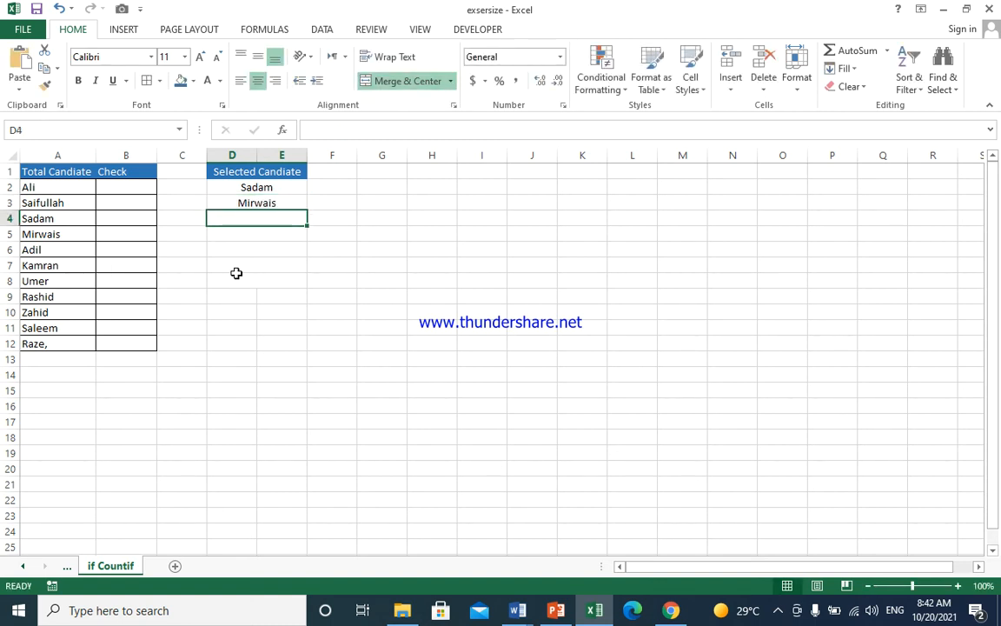
{"action": "type", "text": "Adil"}
{"action": "key", "text": "Return"}
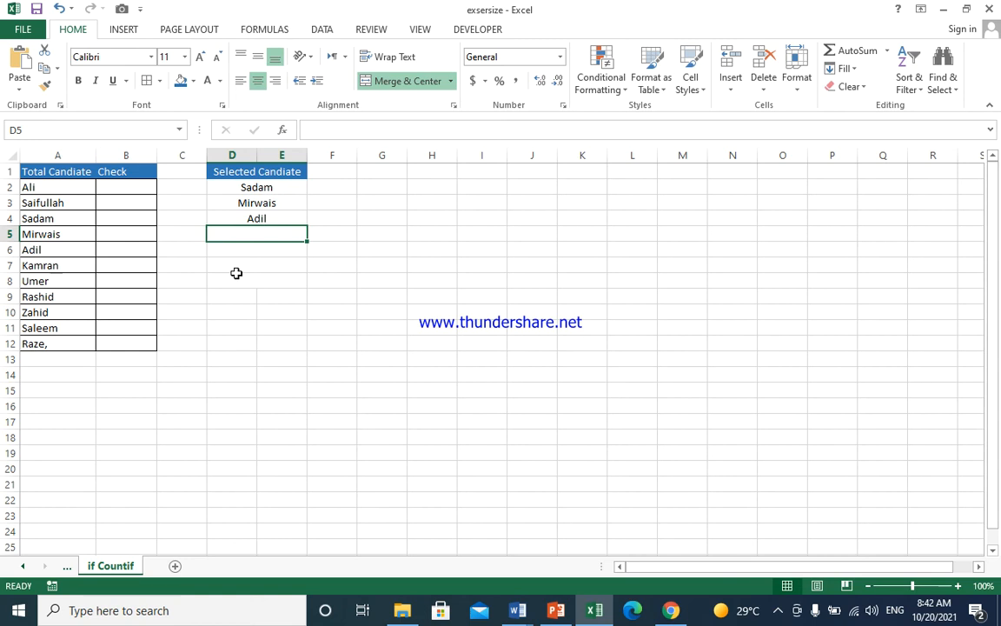
{"action": "type", "text": "Zahid"}
{"action": "key", "text": "Return"}
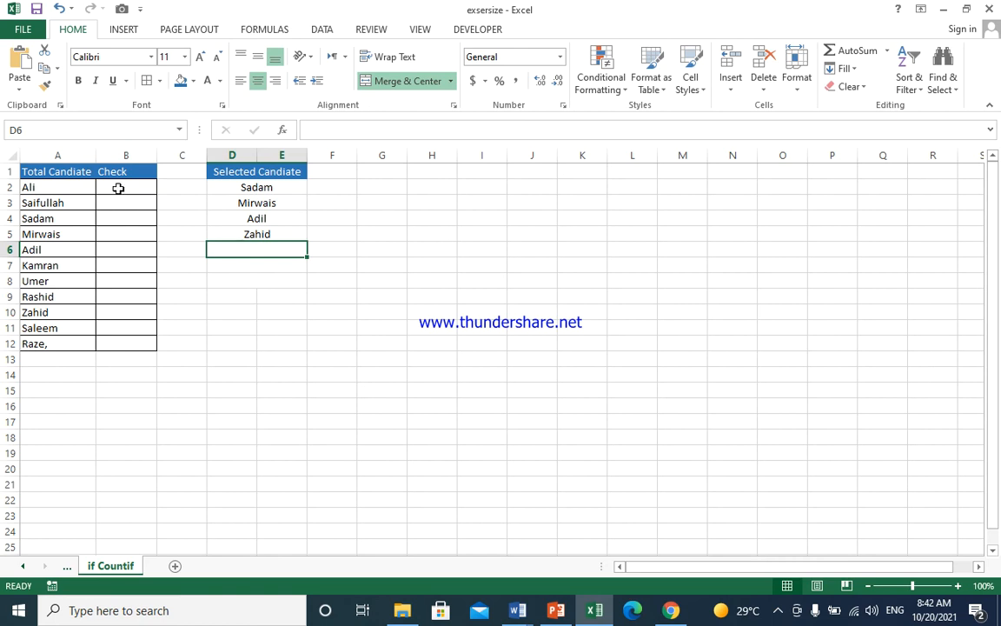
- Set B2's font to Wingdings 2 and fill its formula down to B12
{"action": "left_click", "coordinate": [118, 188]}
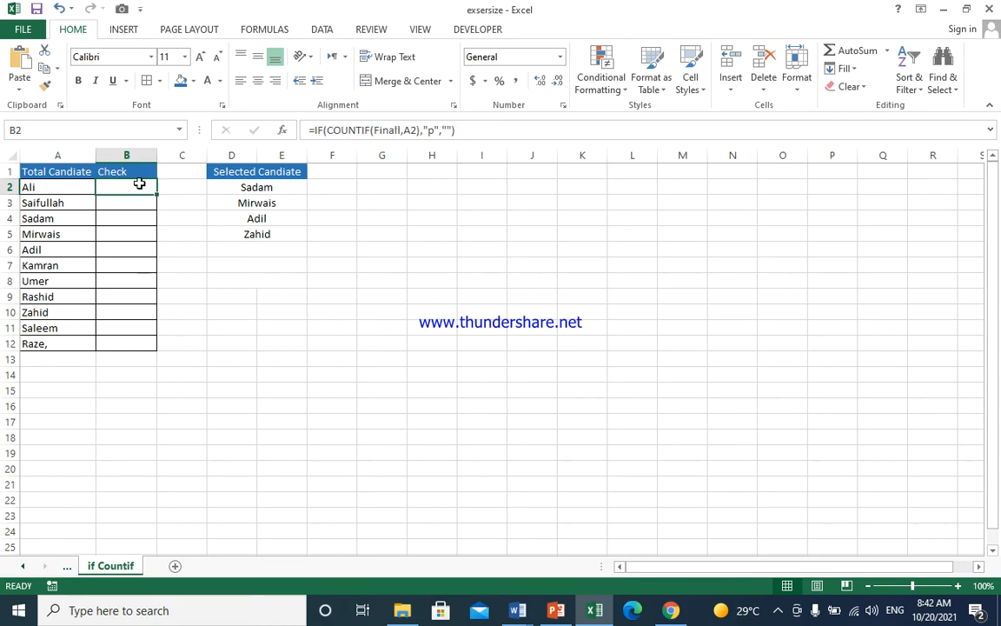
{"action": "left_click", "coordinate": [150, 57]}
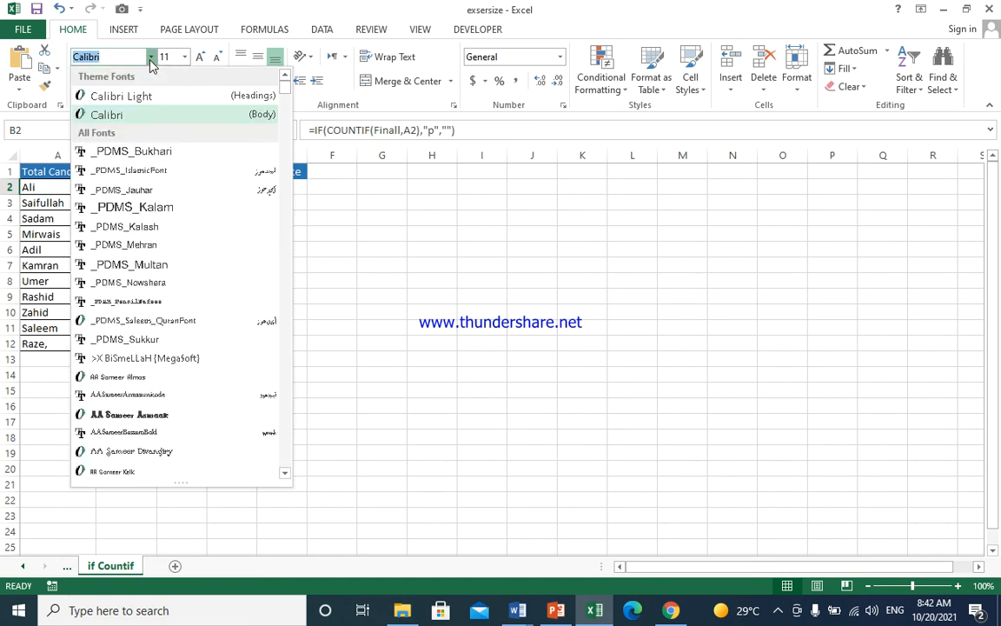
{"action": "type", "text": "w"}
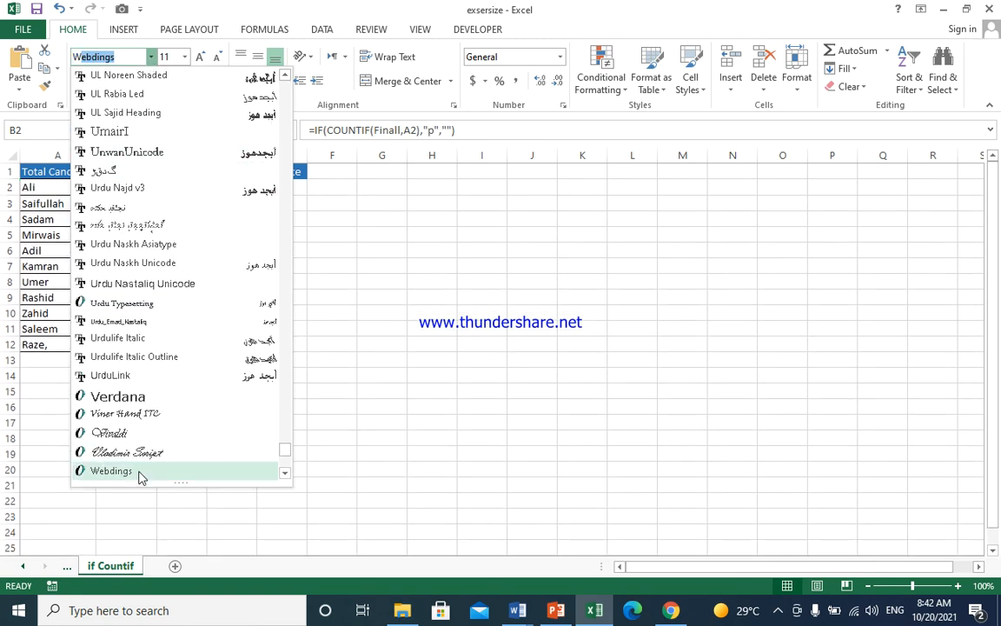
{"action": "left_click", "coordinate": [288, 477]}
{"action": "left_click", "coordinate": [287, 477]}
{"action": "left_click", "coordinate": [288, 478]}
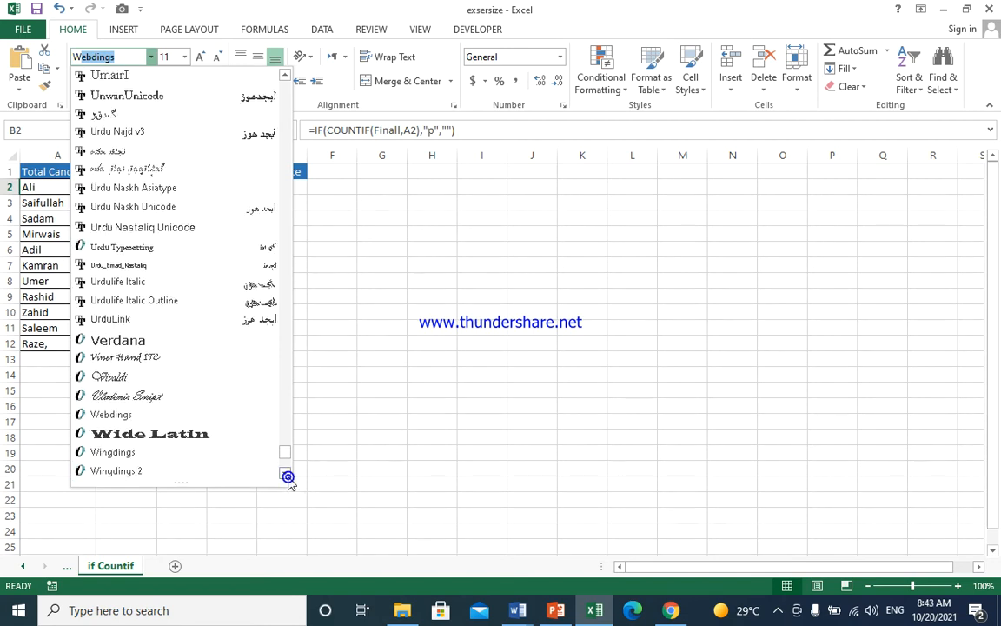
{"action": "left_click", "coordinate": [115, 471]}
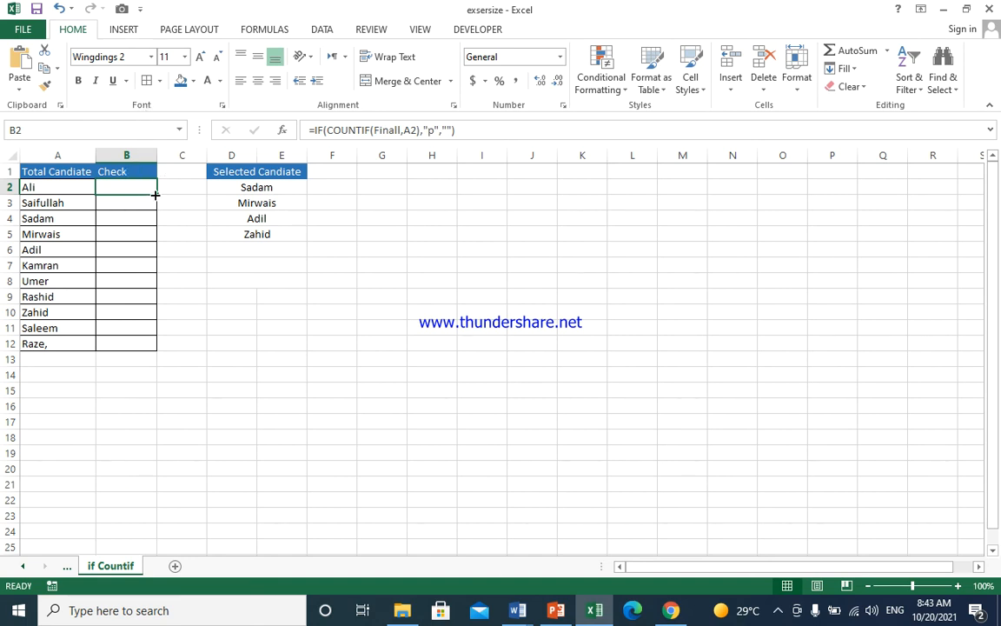
{"action": "left_click_drag", "start_coordinate": [155, 195], "coordinate": [154, 344]}
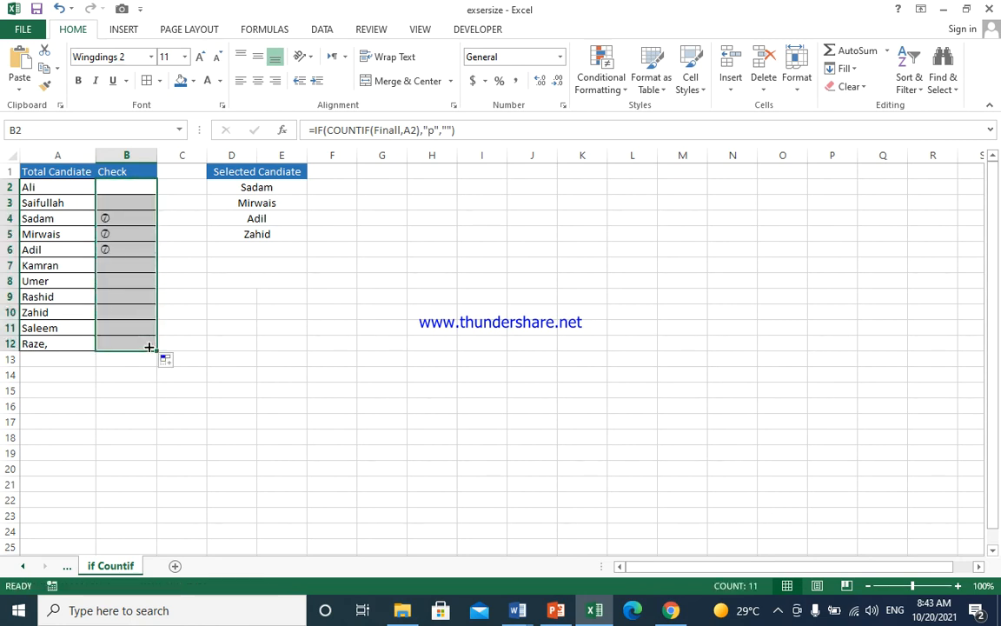
{"action": "left_click", "coordinate": [174, 300]}
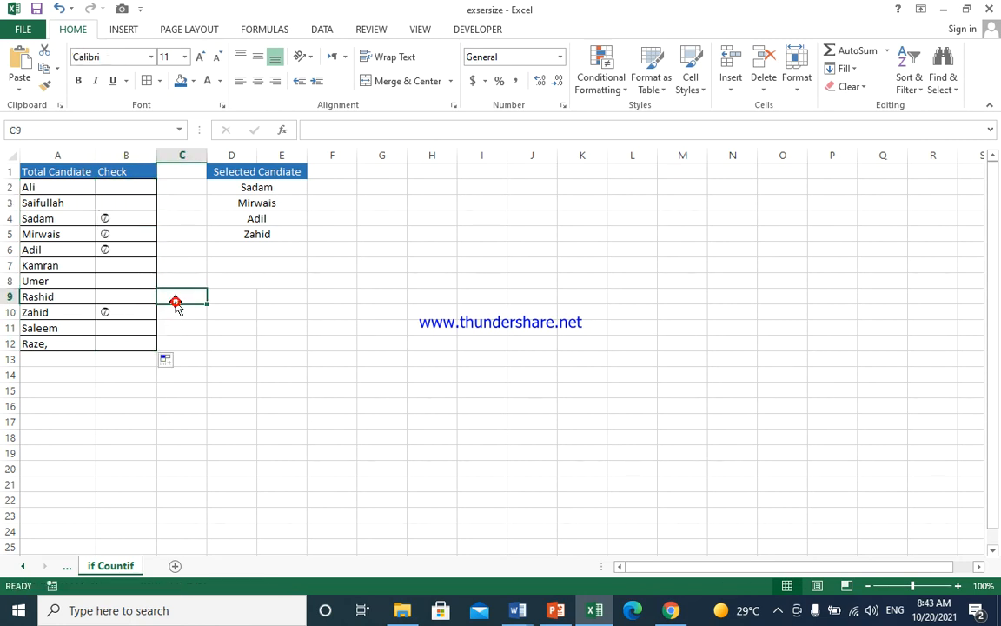
- Switch Sadam's check cell to Wingdings, then Wingdings 3, and fill down to row 12
{"action": "left_click", "coordinate": [138, 217]}
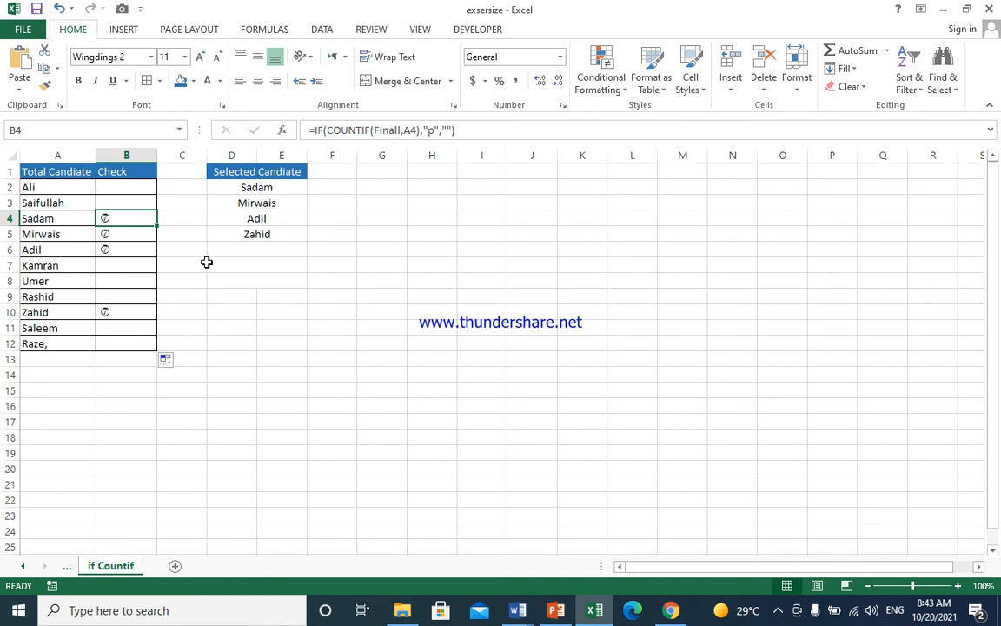
{"action": "left_click", "coordinate": [150, 57]}
{"action": "left_click", "coordinate": [208, 454]}
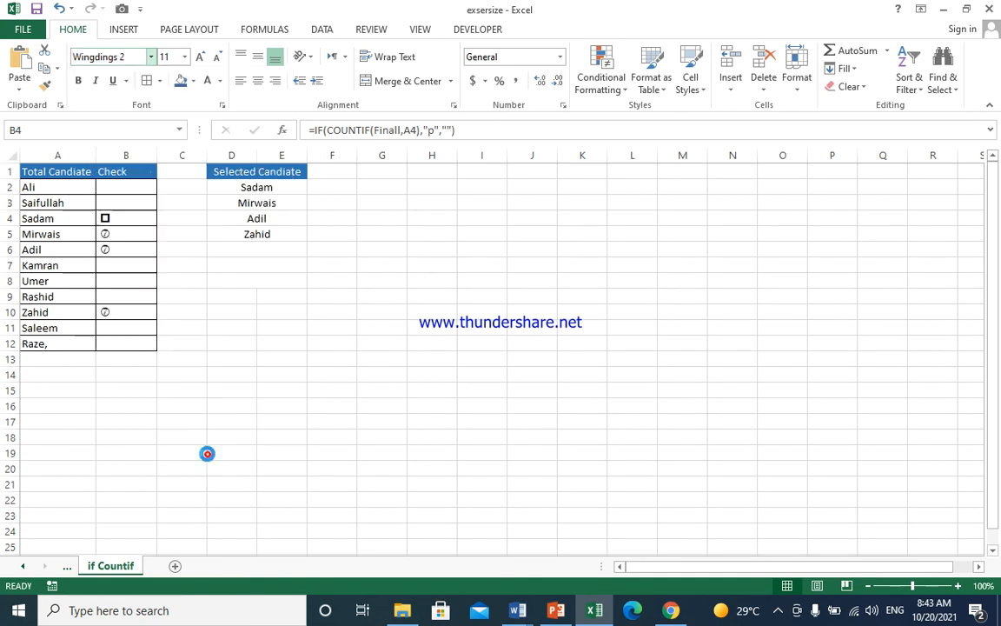
{"action": "left_click", "coordinate": [150, 57]}
{"action": "scroll", "coordinate": [161, 446], "scroll_direction": "down", "scroll_amount": 1}
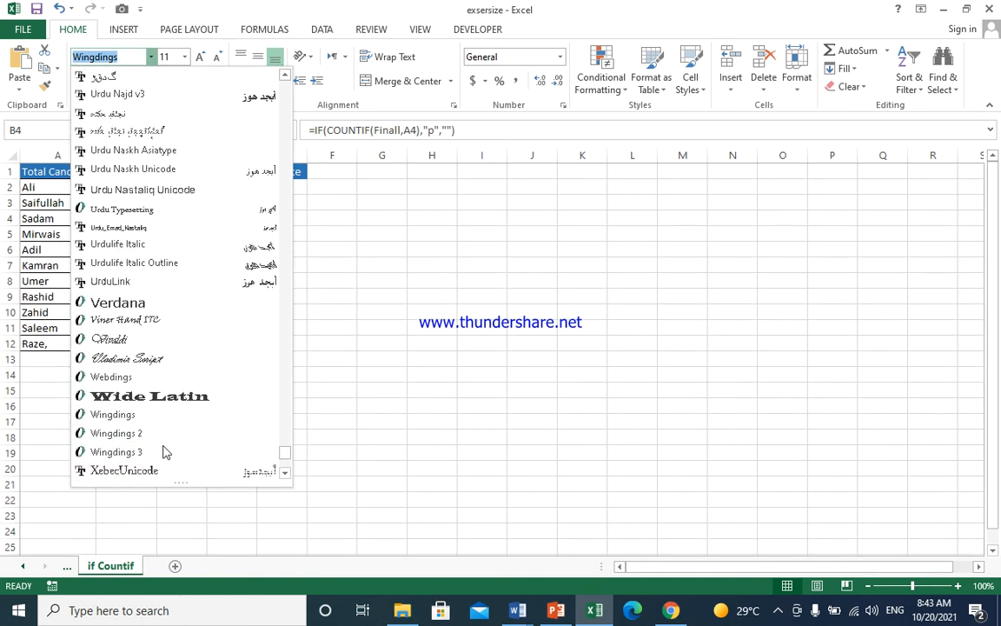
{"action": "left_click", "coordinate": [147, 450]}
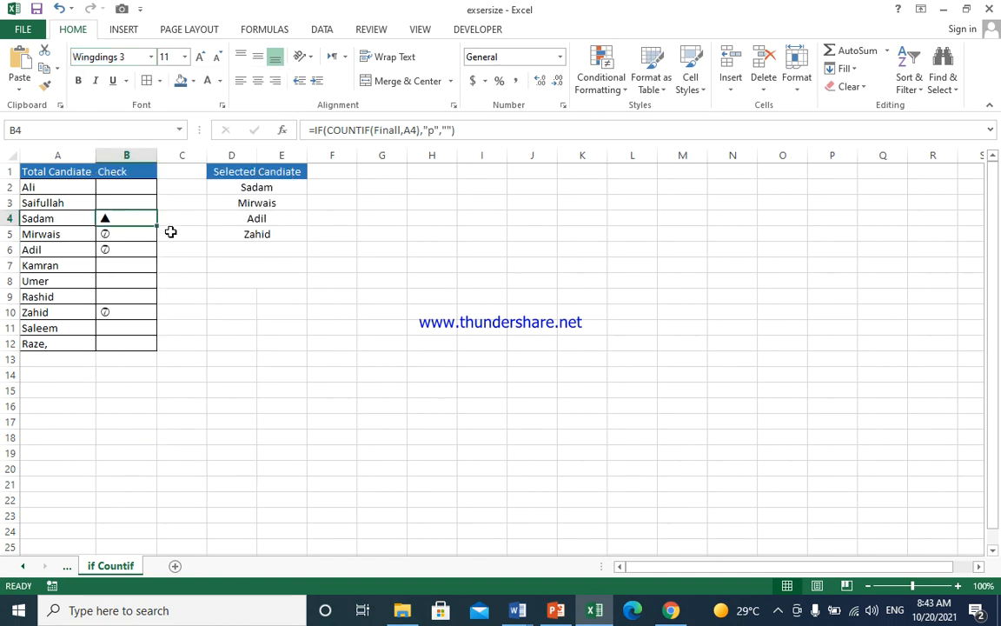
{"action": "left_click_drag", "start_coordinate": [156, 228], "coordinate": [156, 346]}
- Set Sadam's check cell back to Wingdings and fill down through row 11
{"action": "left_click", "coordinate": [136, 220]}
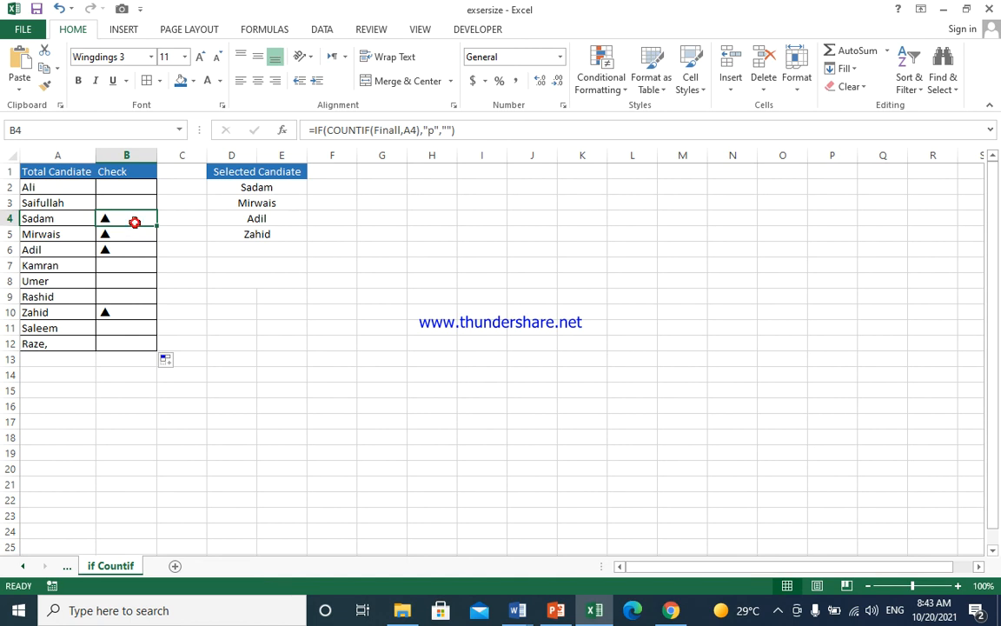
{"action": "left_click", "coordinate": [152, 57]}
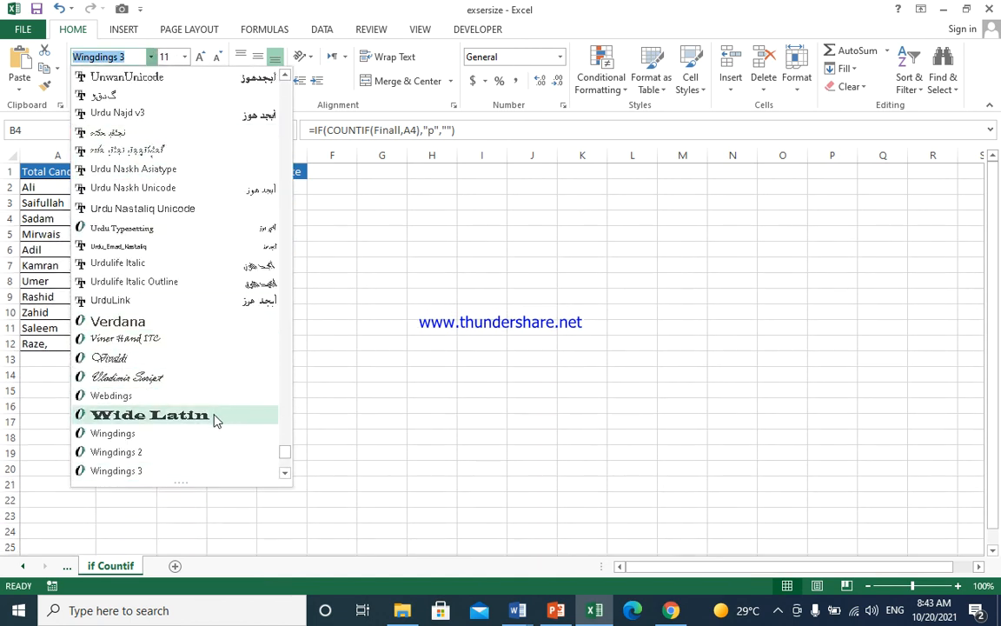
{"action": "scroll", "coordinate": [224, 422], "scroll_direction": "down", "scroll_amount": 2}
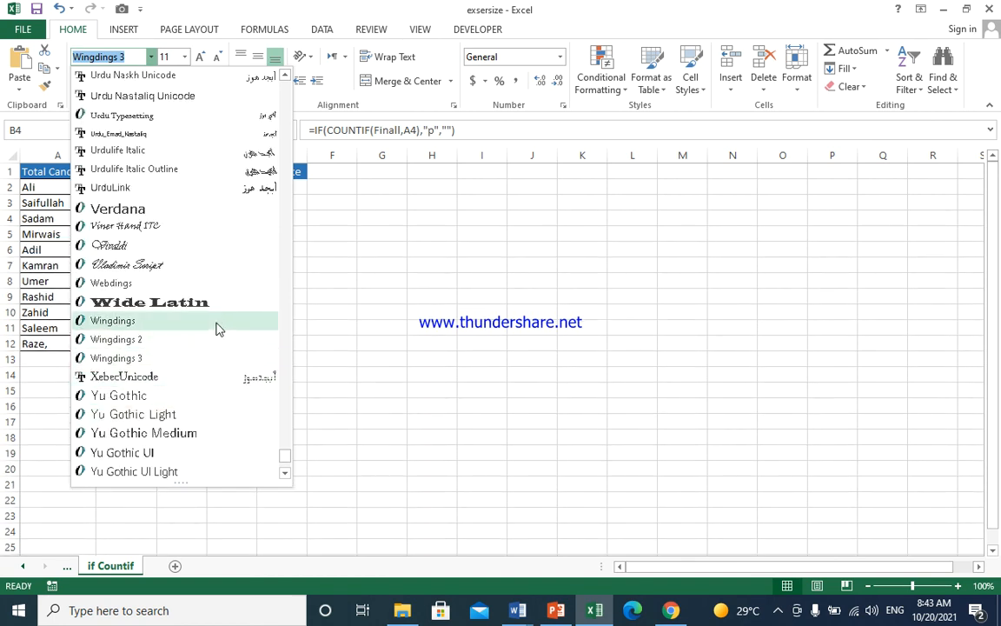
{"action": "left_click", "coordinate": [217, 327]}
{"action": "left_click_drag", "start_coordinate": [157, 226], "coordinate": [157, 333]}
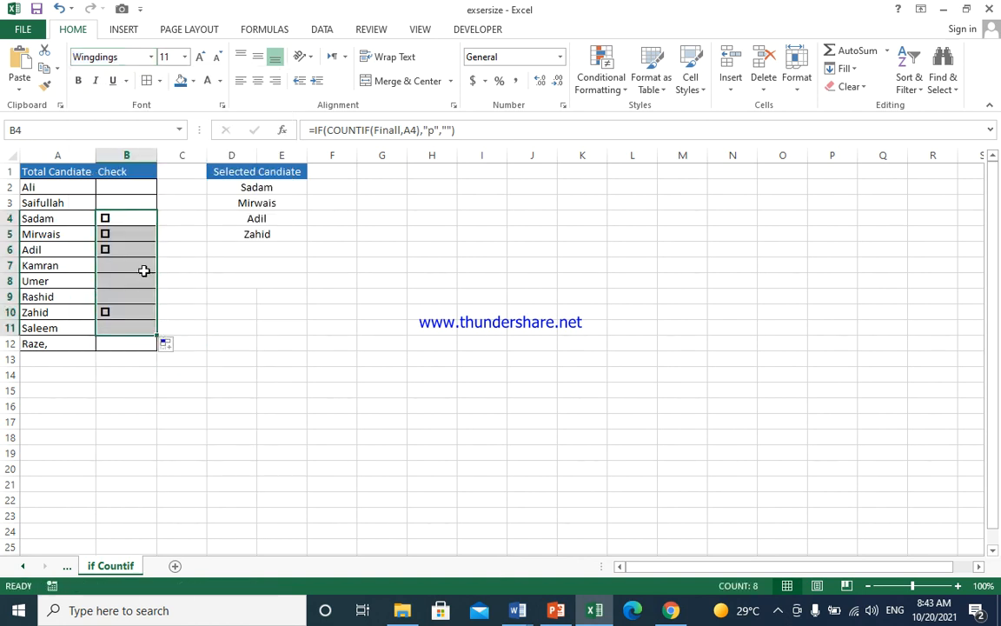
{"action": "left_click", "coordinate": [139, 220]}
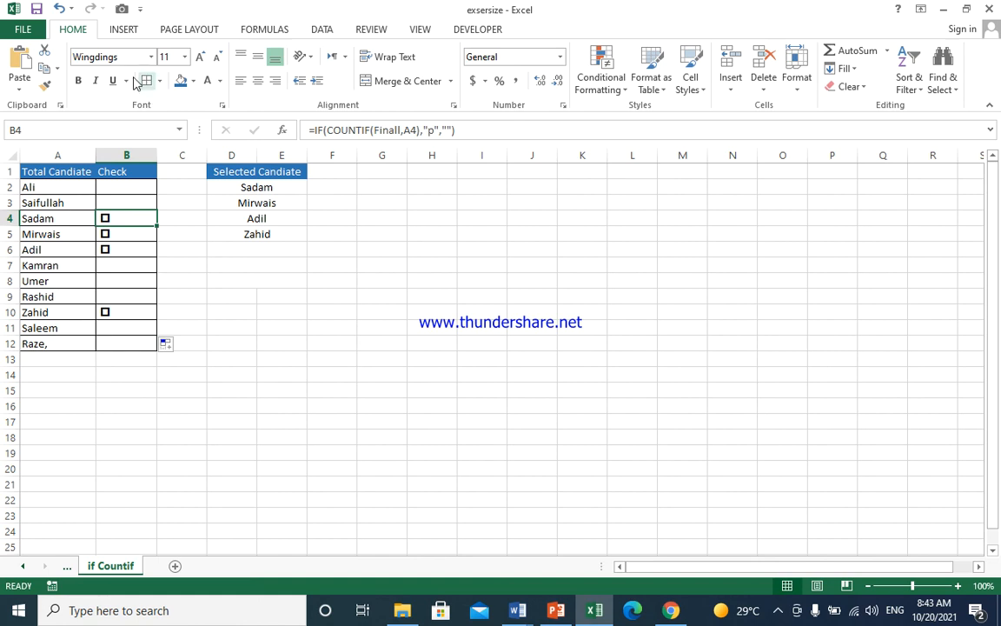
- Change Sadam's check cell to Webdings and fill it down the Check column
{"action": "left_click", "coordinate": [151, 57]}
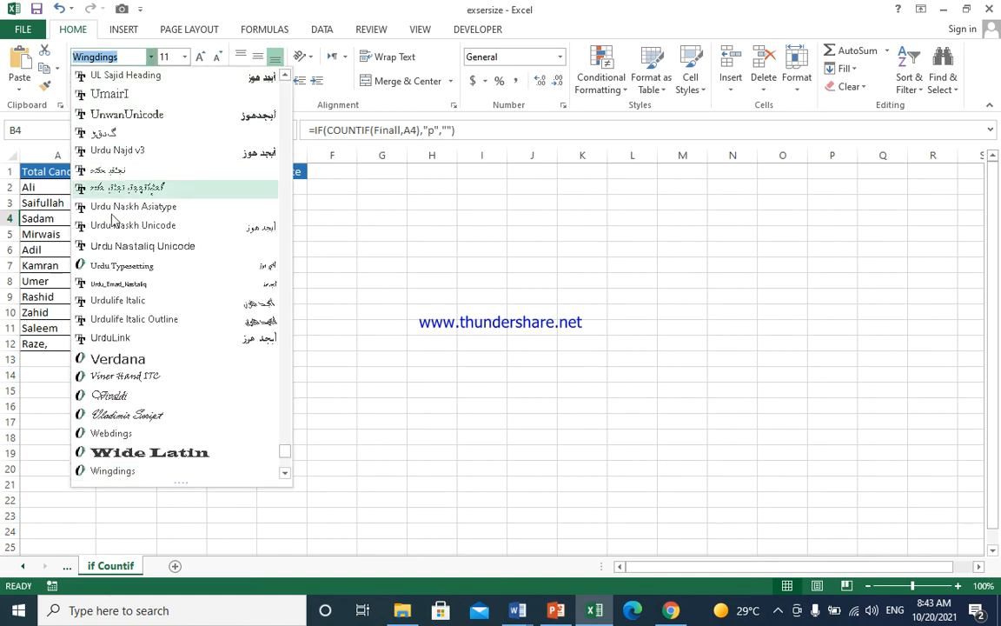
{"action": "scroll", "coordinate": [206, 417], "scroll_direction": "down", "scroll_amount": 1}
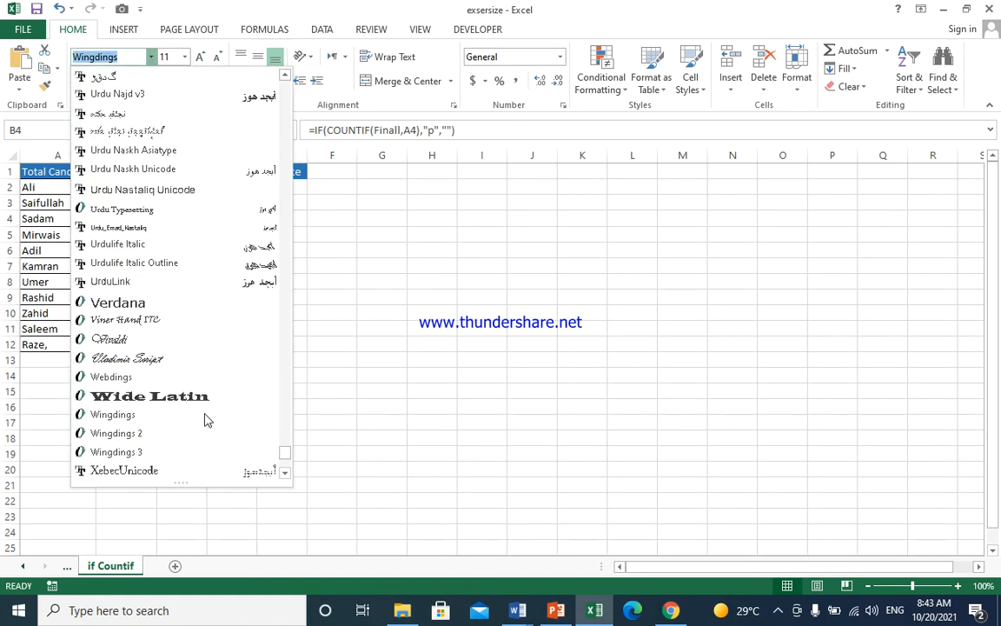
{"action": "scroll", "coordinate": [206, 419], "scroll_direction": "down", "scroll_amount": 1}
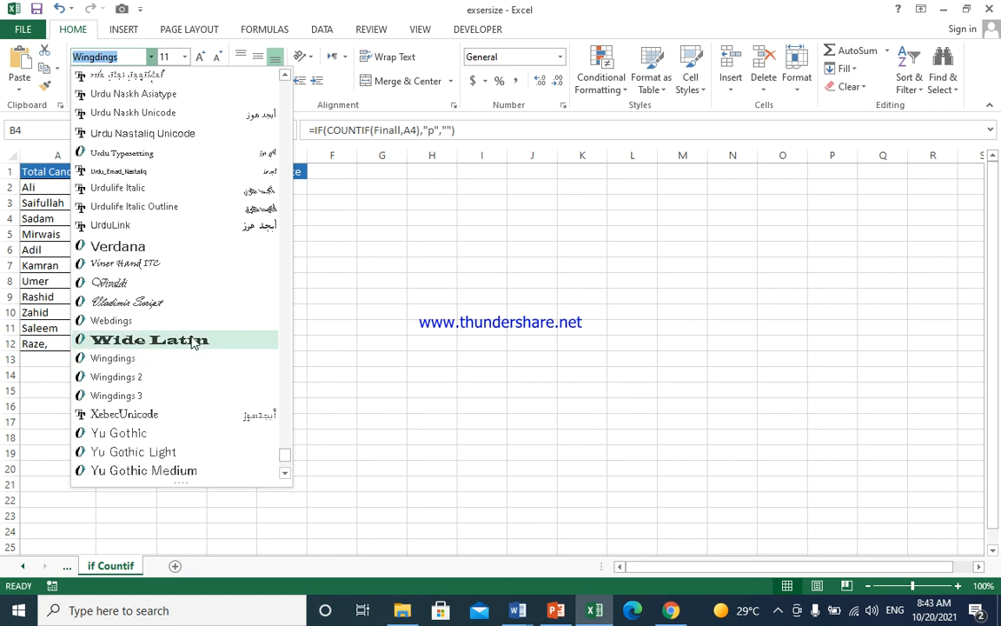
{"action": "left_click", "coordinate": [190, 320]}
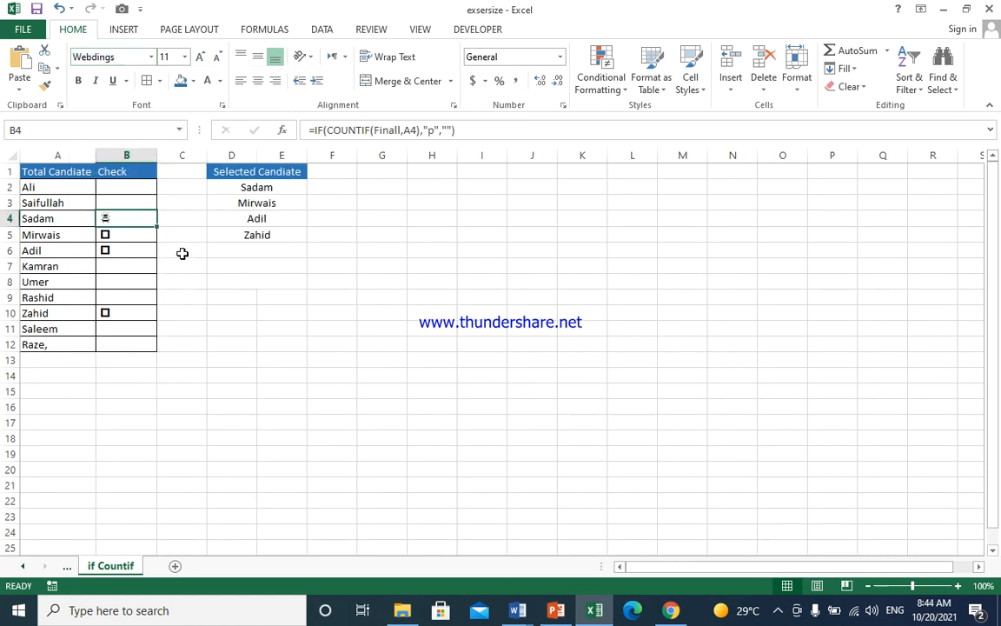
{"action": "left_click_drag", "start_coordinate": [156, 227], "coordinate": [144, 351]}
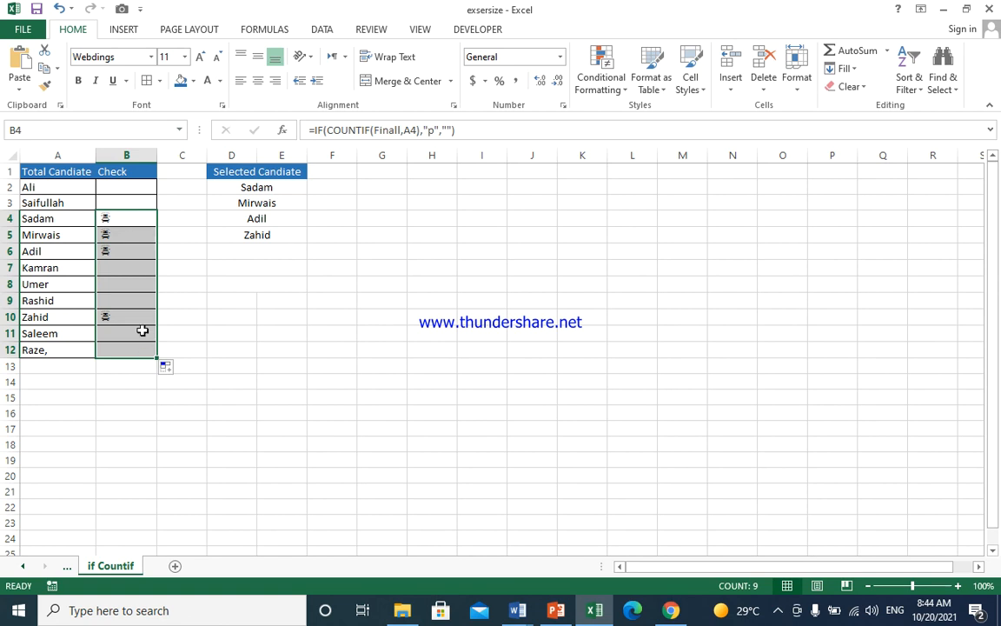
- Apply Wingdings 2 to the selected Check cells down to row 12
{"action": "left_click", "coordinate": [151, 57]}
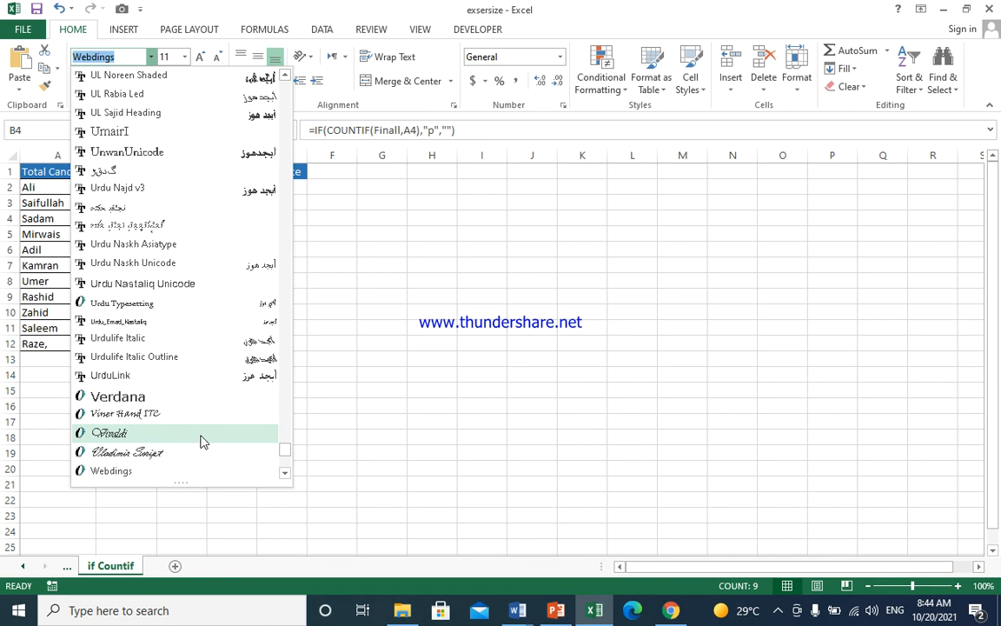
{"action": "scroll", "coordinate": [206, 409], "scroll_direction": "down", "scroll_amount": 1}
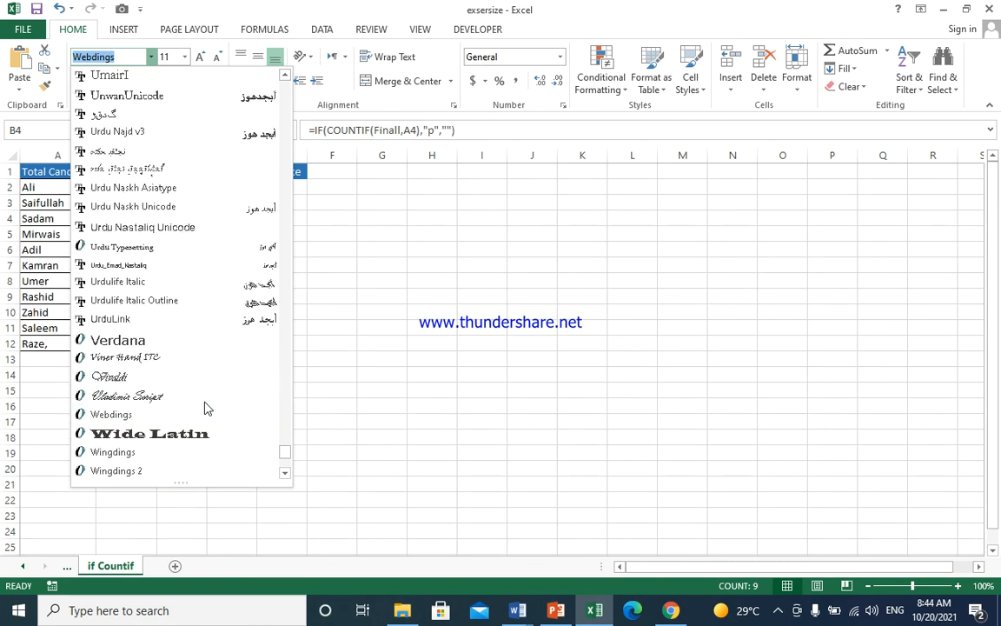
{"action": "scroll", "coordinate": [207, 409], "scroll_direction": "down", "scroll_amount": 1}
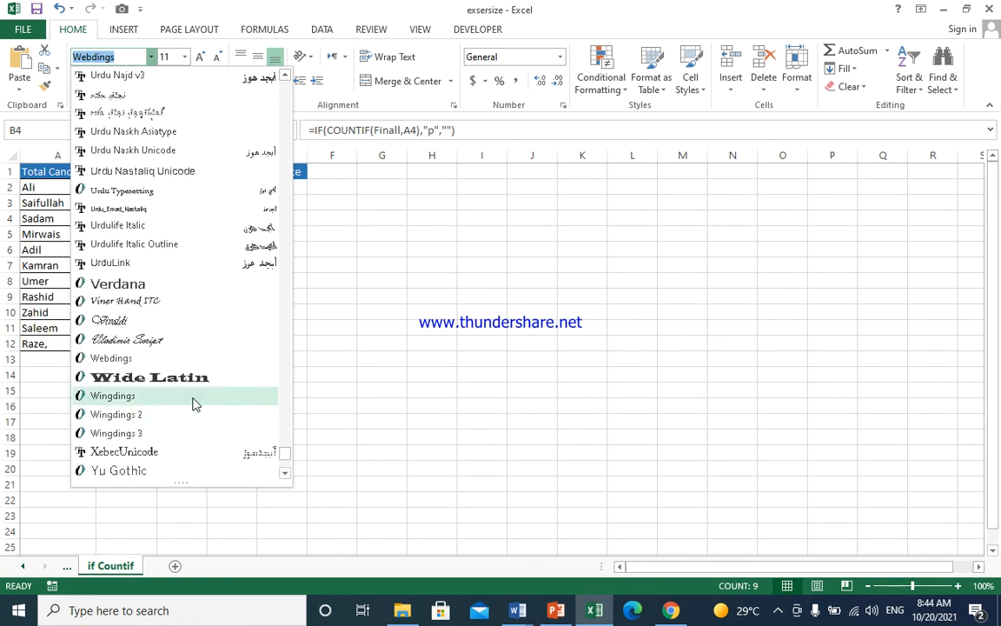
{"action": "left_click", "coordinate": [193, 414]}
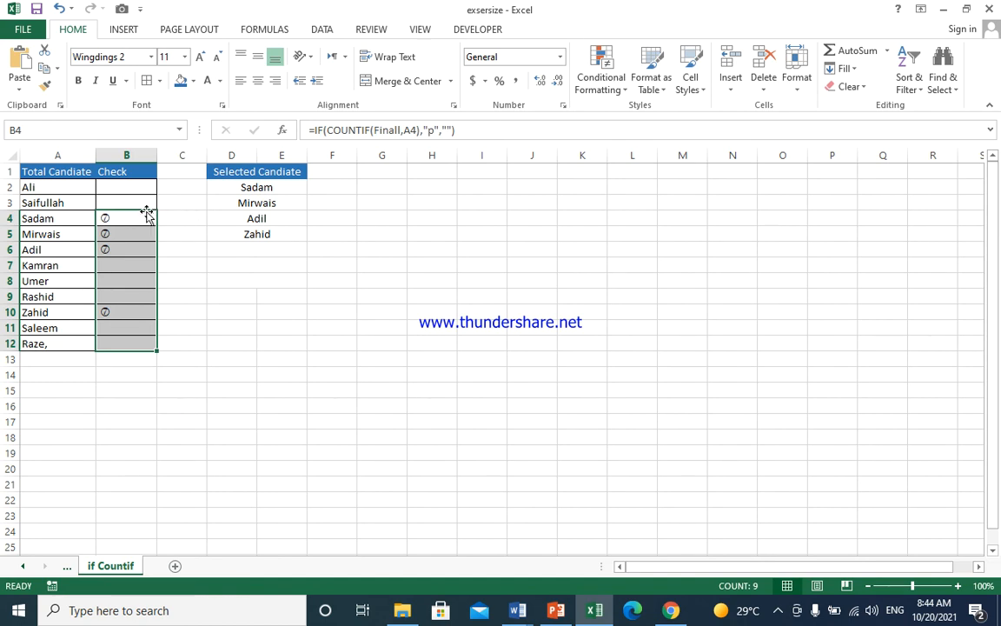
{"action": "left_click", "coordinate": [217, 267]}
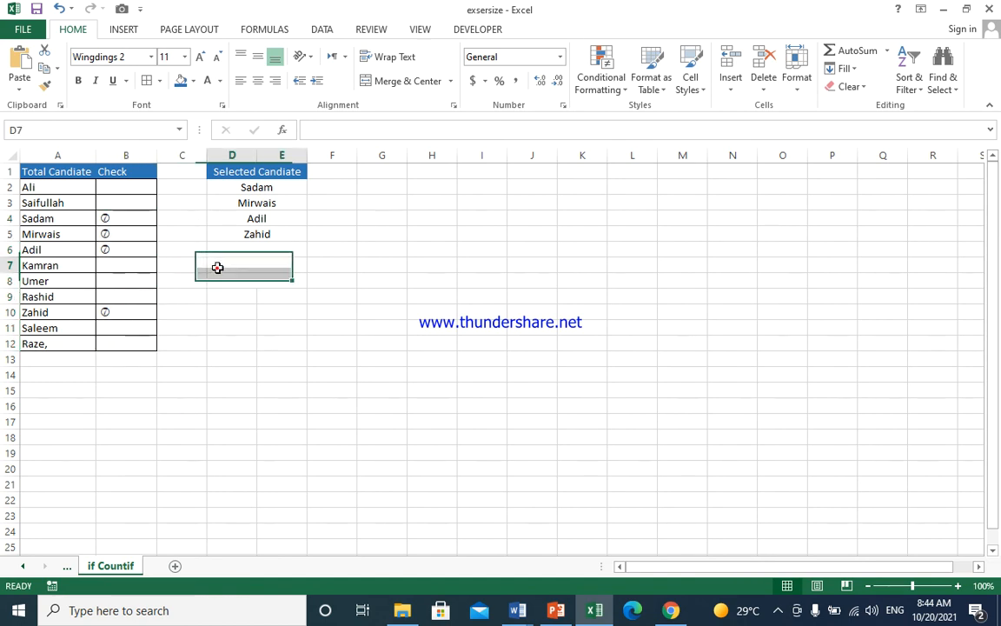
- Add Umer in D6 and Ali in D7 under Selected Candiate
{"action": "left_click", "coordinate": [256, 214]}
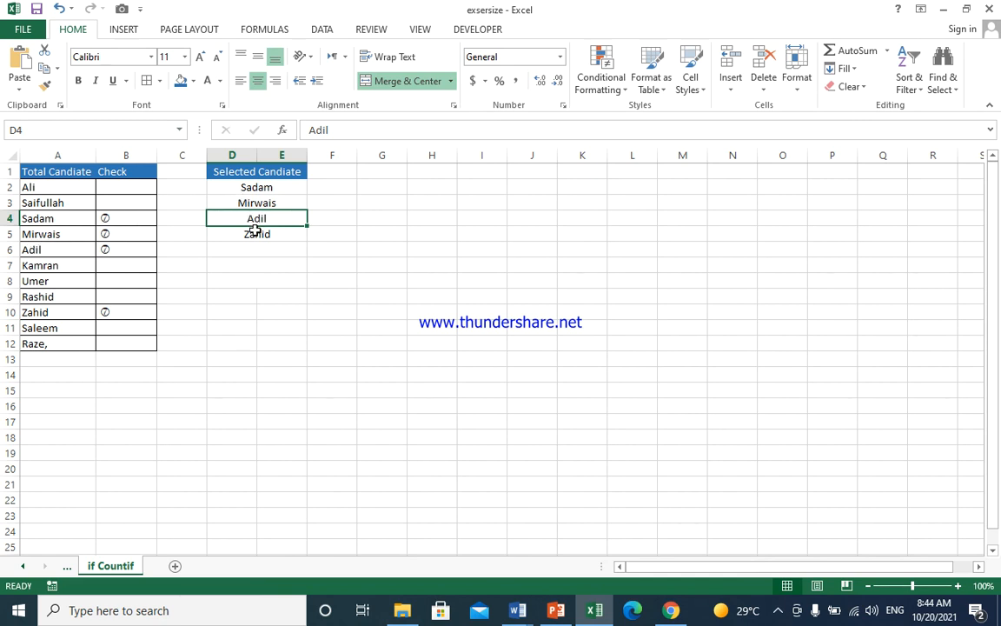
{"action": "left_click", "coordinate": [224, 246]}
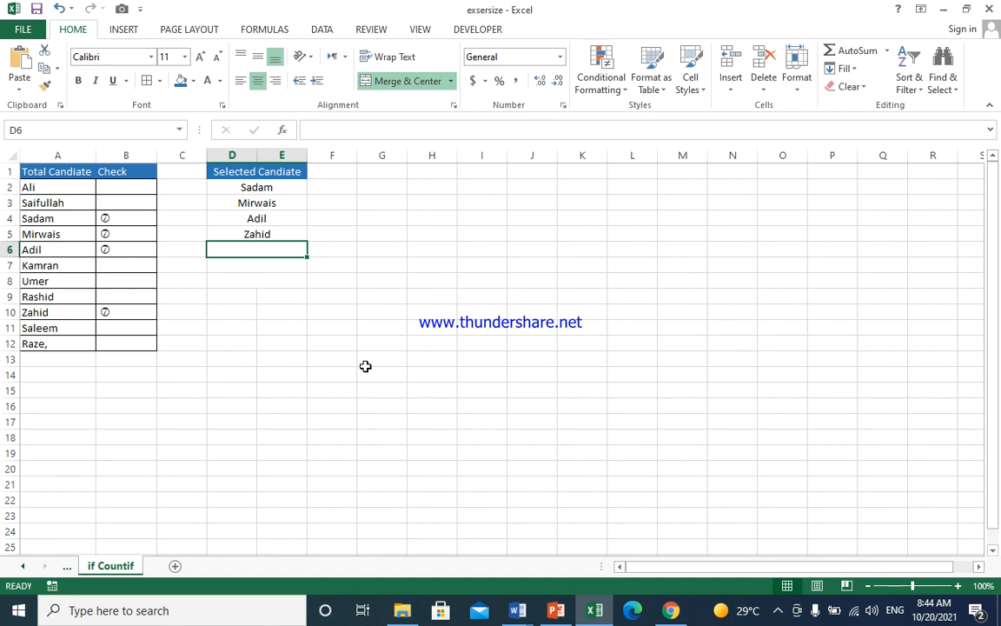
{"action": "type", "text": "Umer"}
{"action": "key", "text": "Return"}
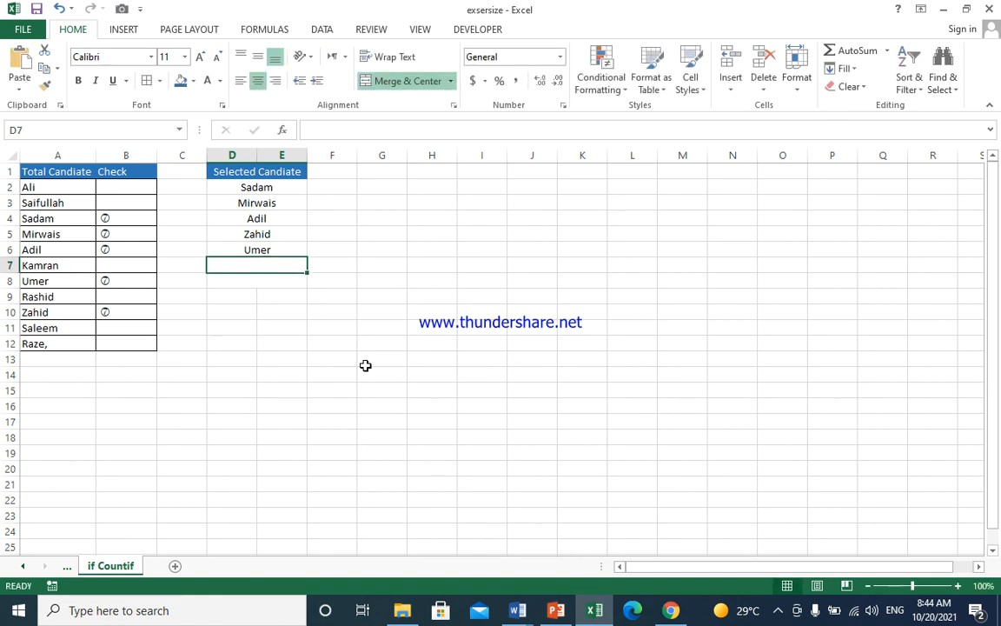
{"action": "key", "text": "Up"}
{"action": "key", "text": "Down"}
{"action": "type", "text": "Ali"}
{"action": "key", "text": "Return"}
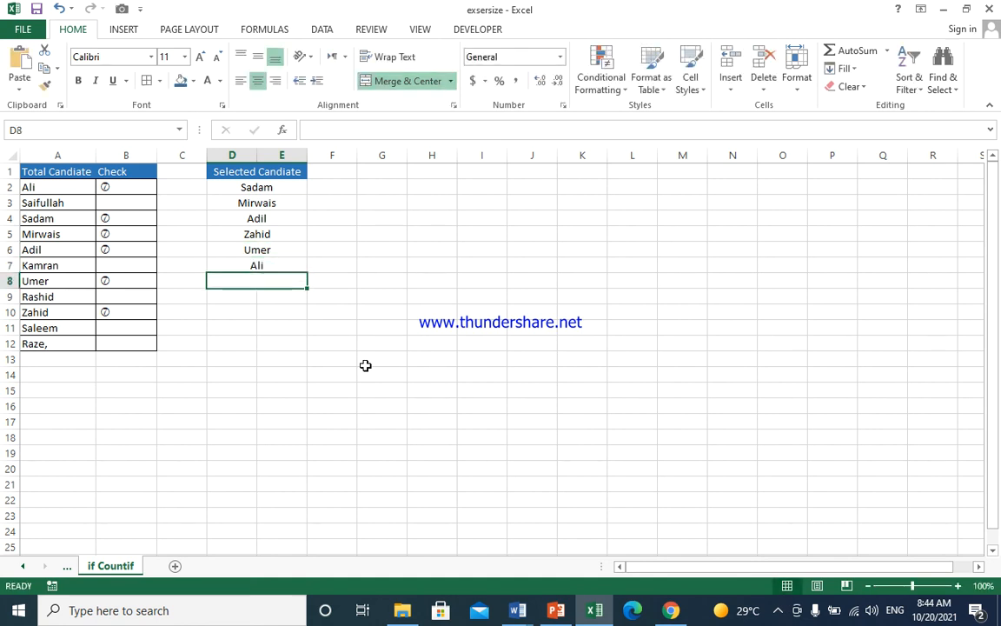